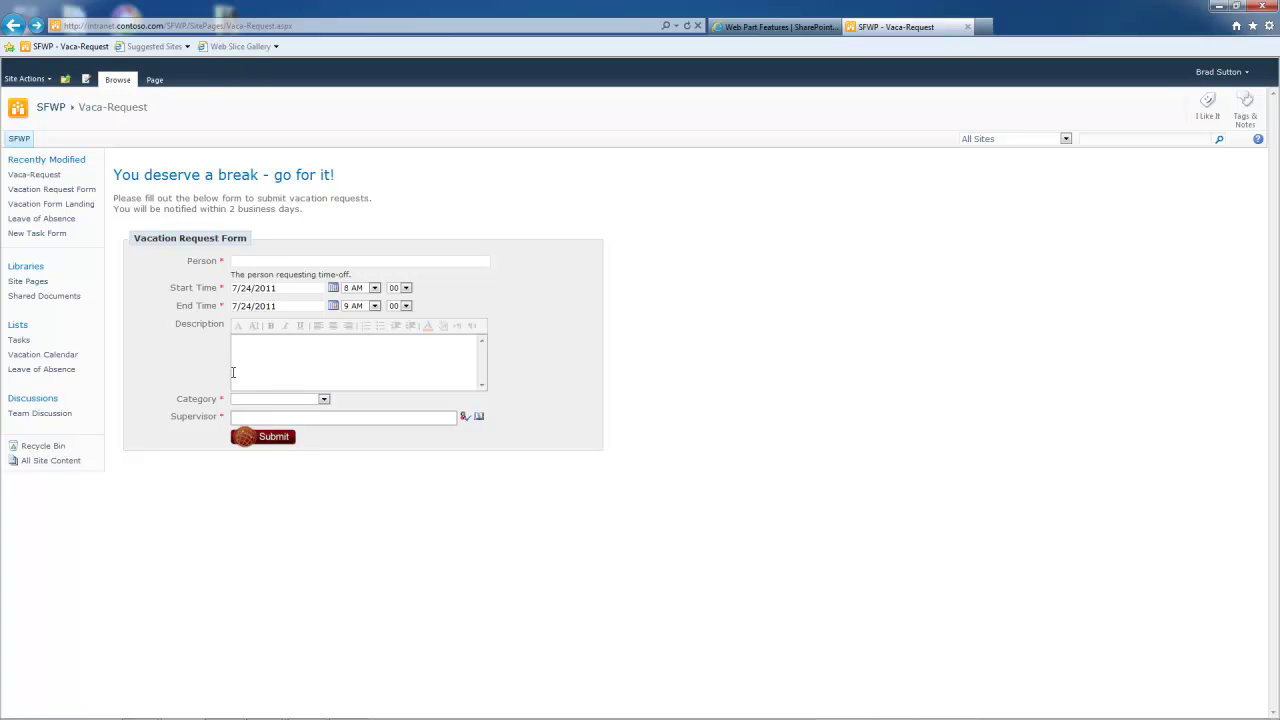
- Put the Vaca-Request page into edit mode and open the Smart Form web part's settings
left_click(268, 262)
left_click(156, 81)
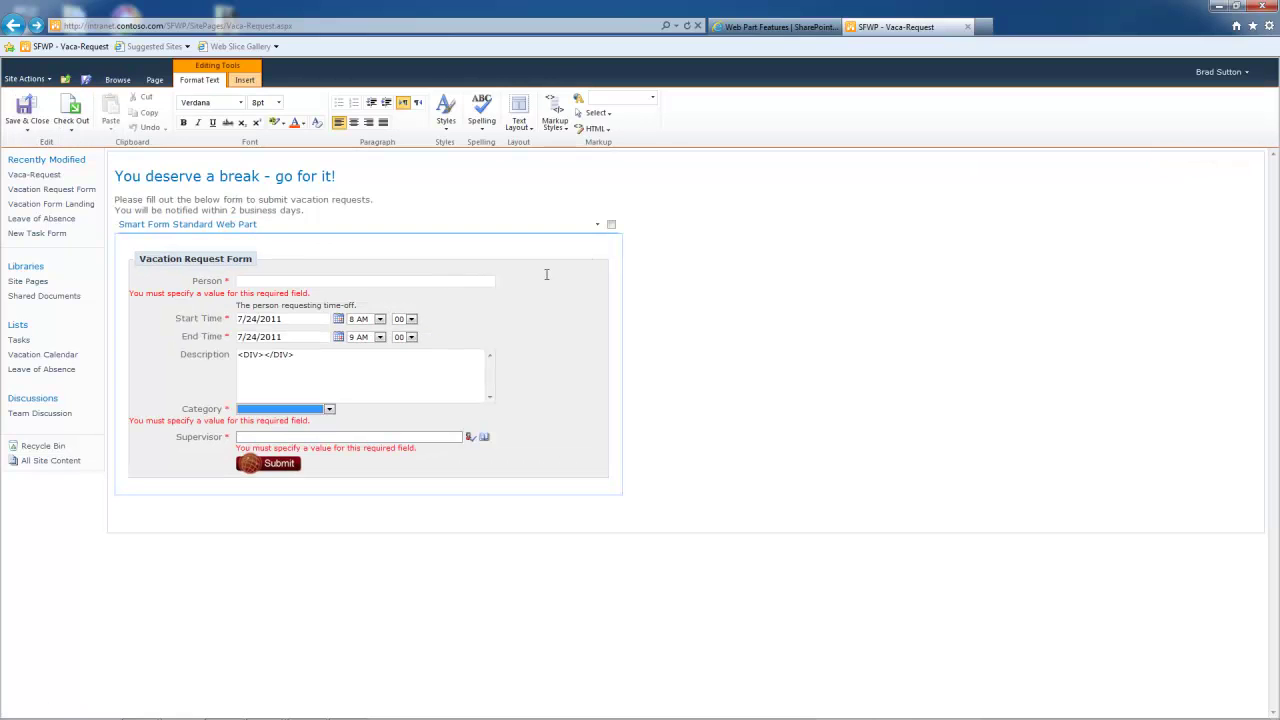
left_click(597, 225)
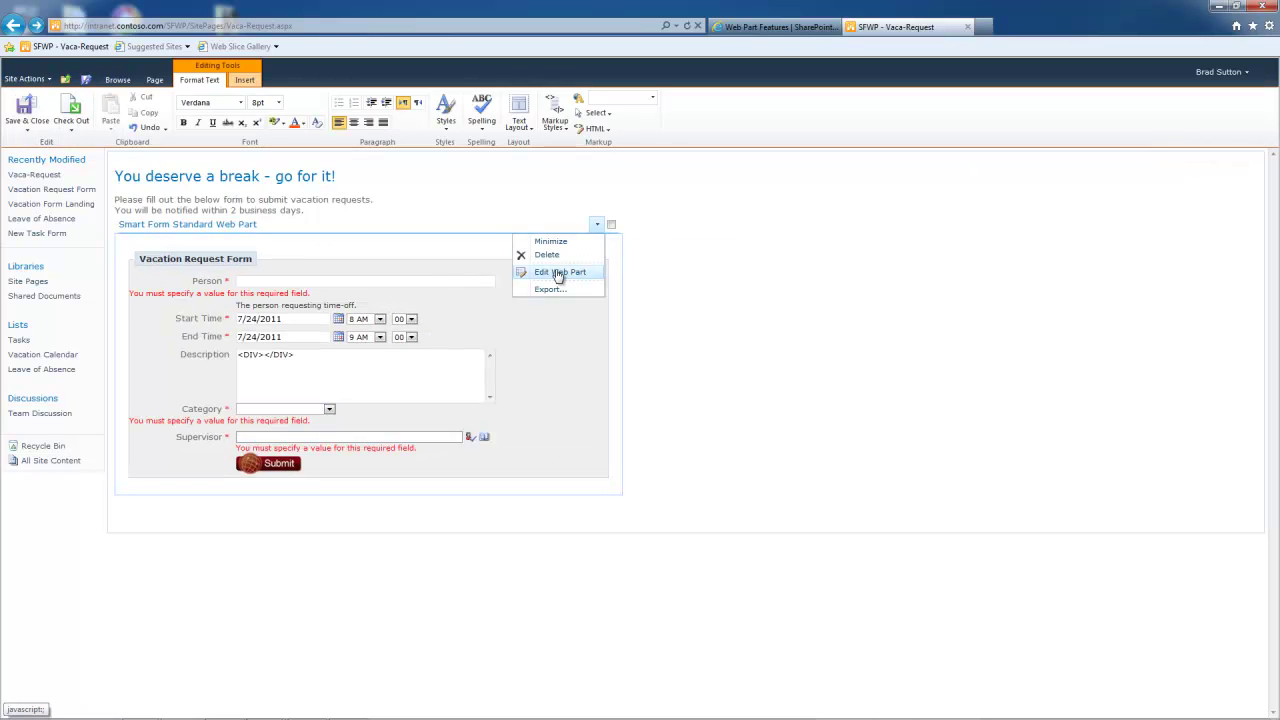
left_click(557, 273)
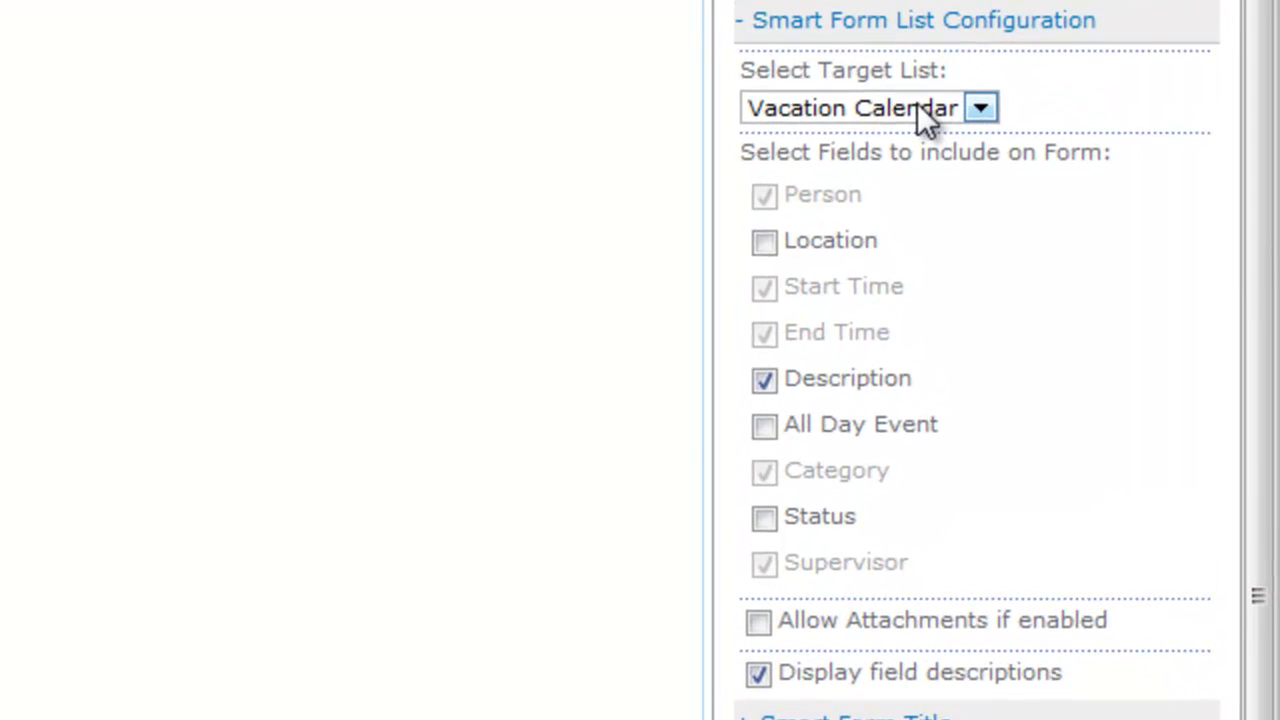
- Keep Vacation Calendar selected as the Smart Form's target list
left_click(925, 118)
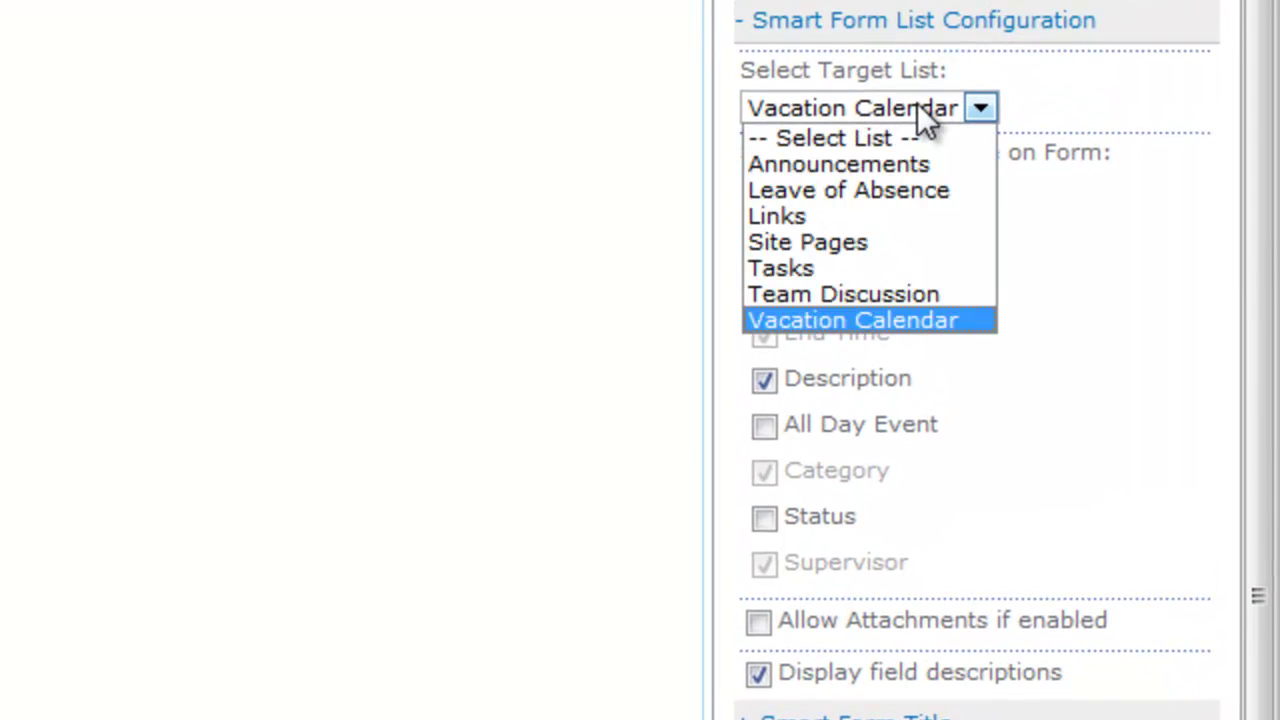
left_click(877, 321)
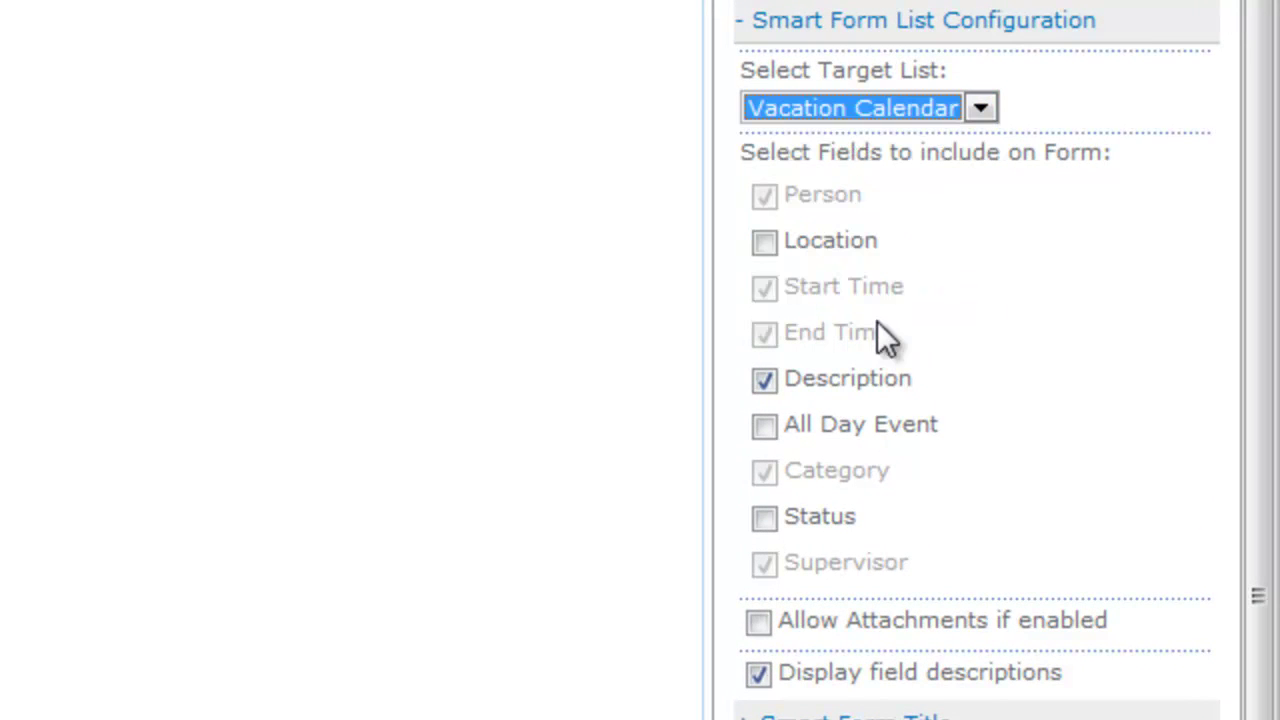
left_click(949, 266)
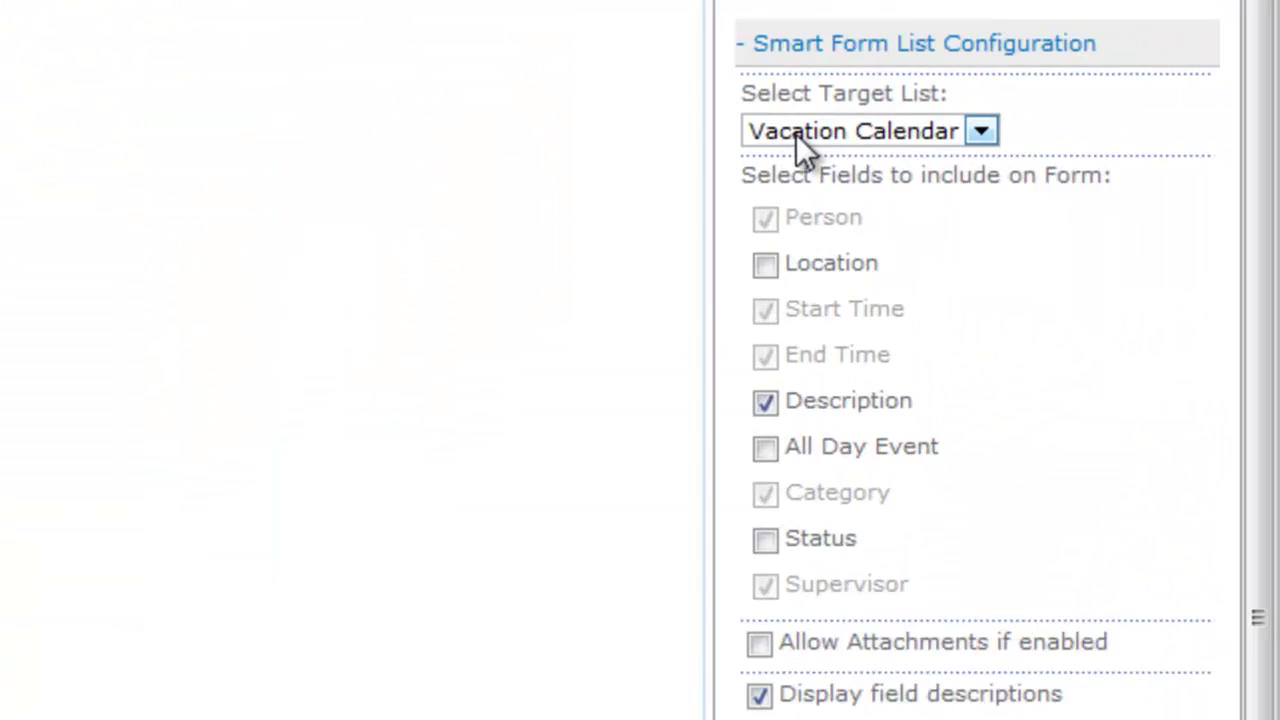
left_click(683, 115)
left_click(680, 118)
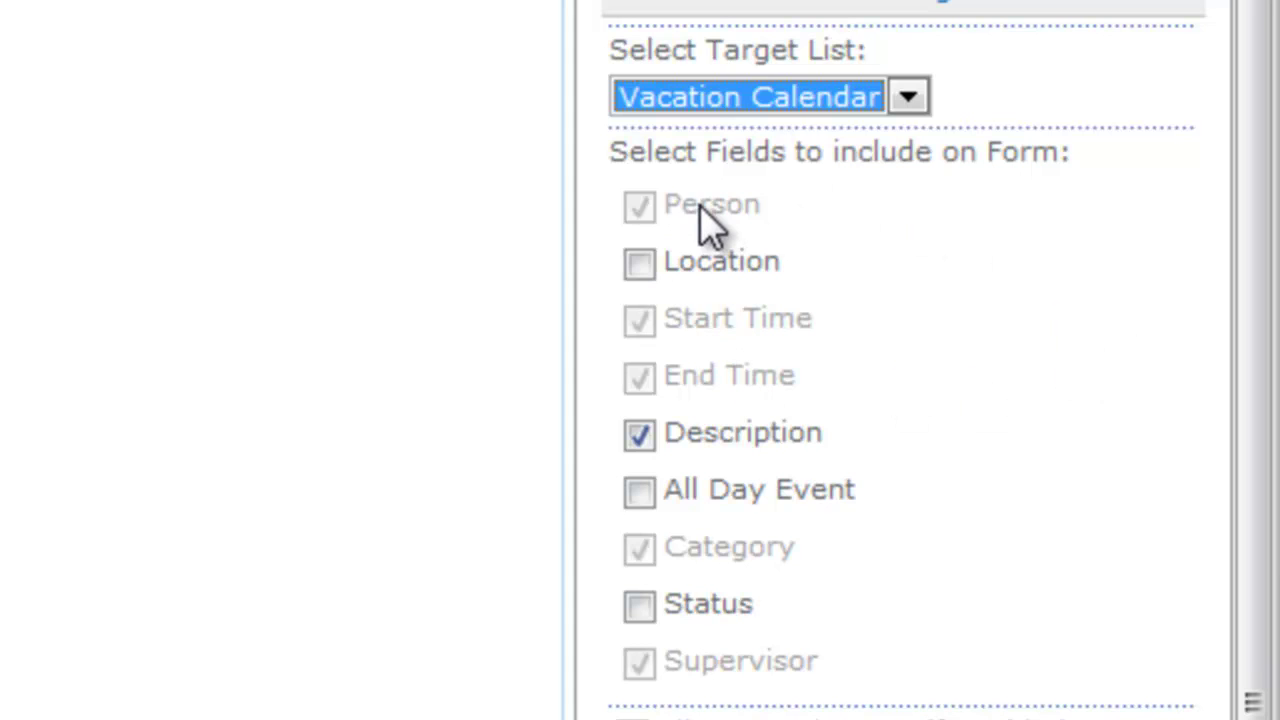
left_click(648, 224)
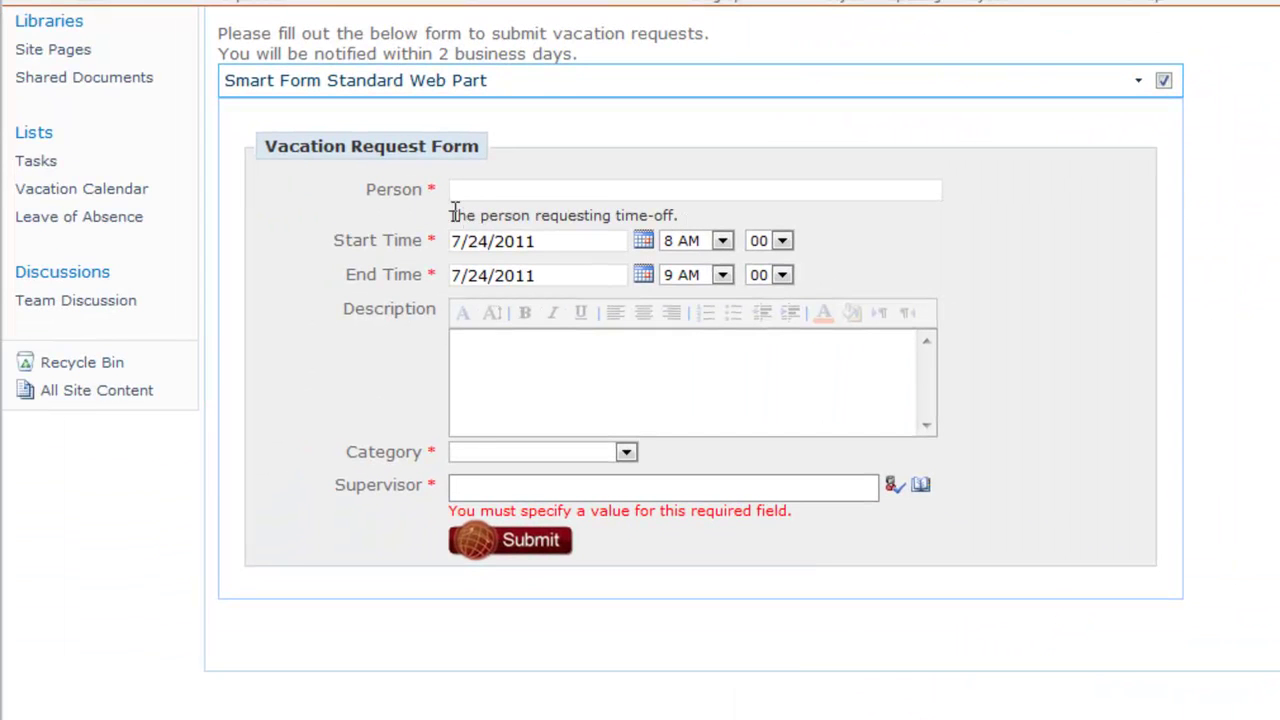
left_click(468, 191)
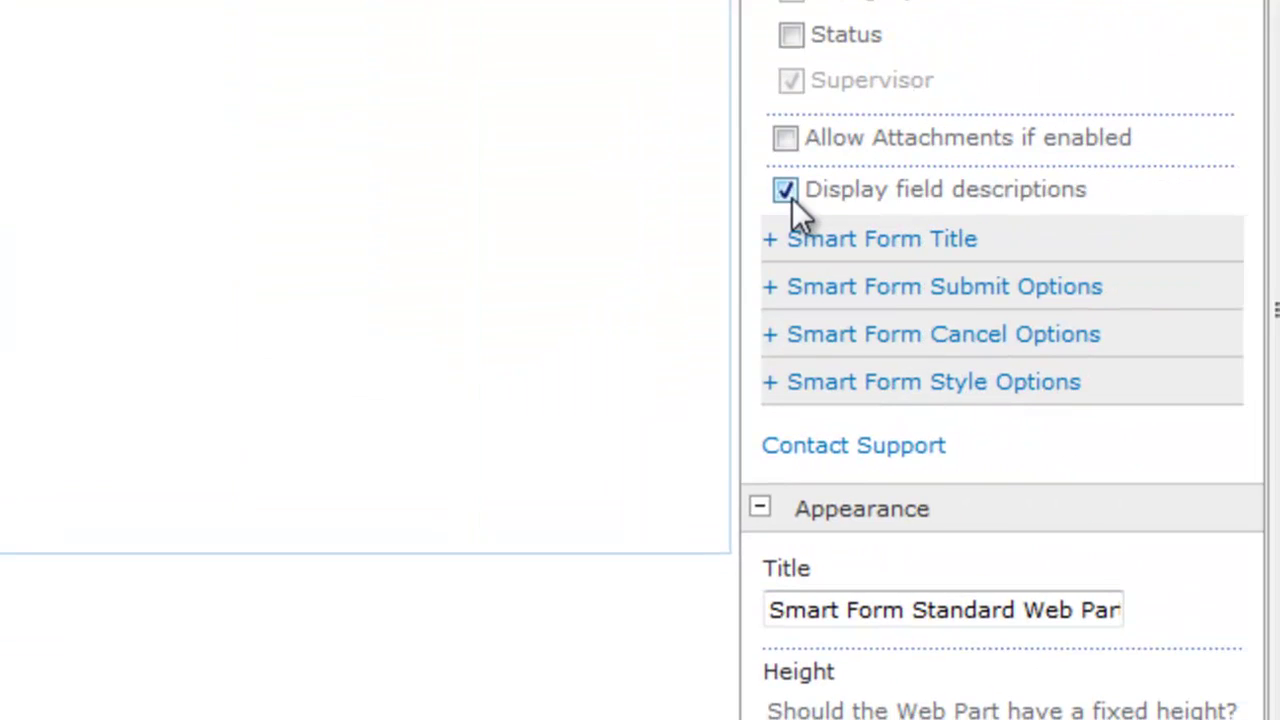
left_click_drag(1257, 143, 1249, 243)
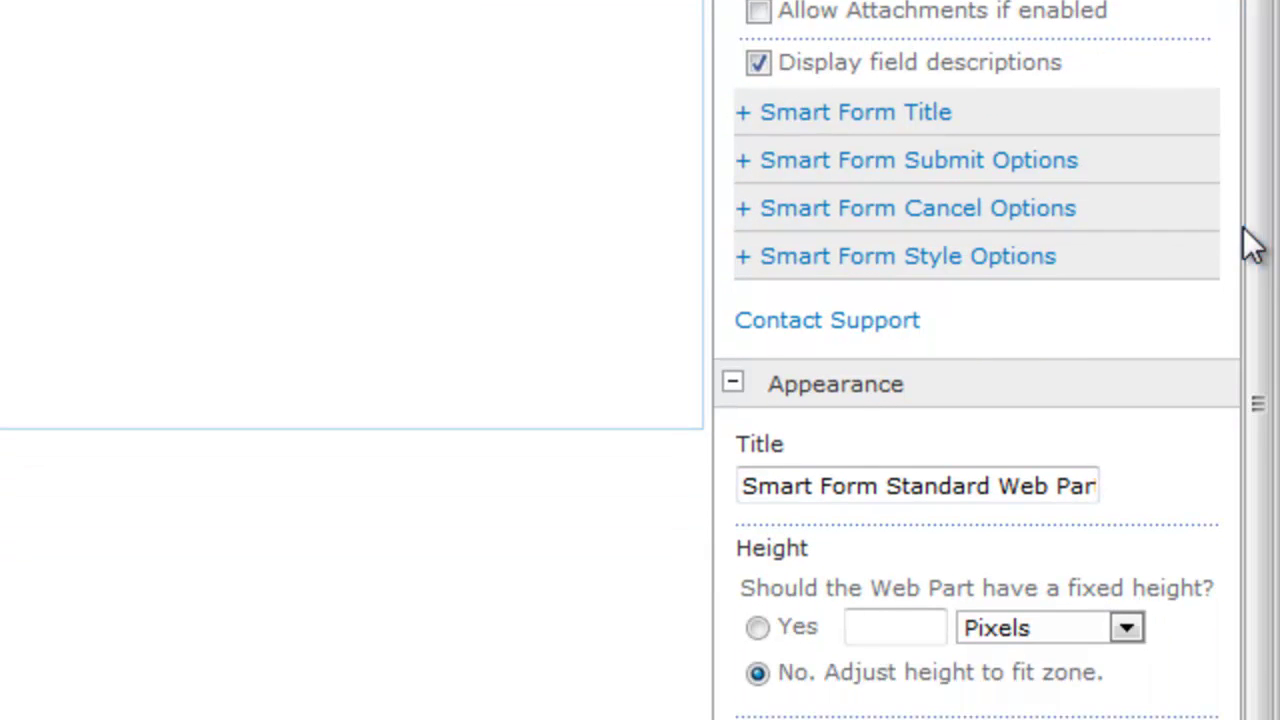
- Expand Smart Form Title, showing Form Title 'Vacation Request Form' with Show Form Title checked
left_click(744, 122)
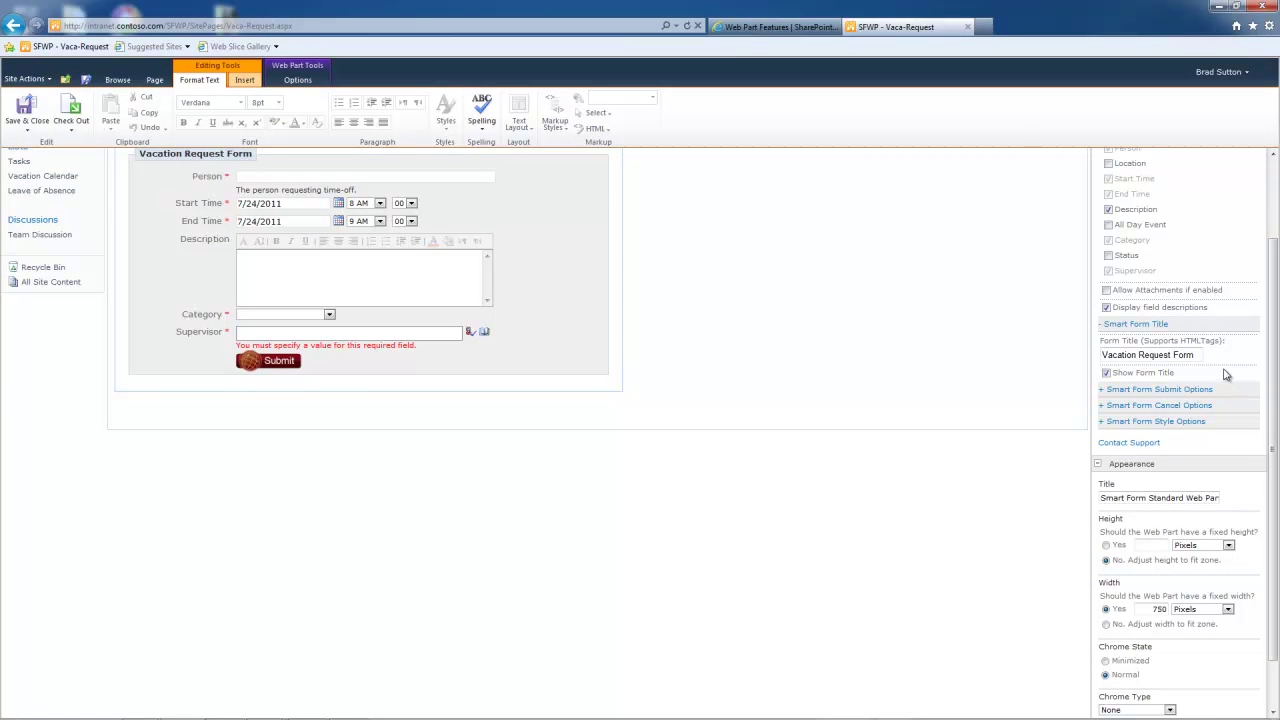
left_click_drag(1195, 355, 1103, 358)
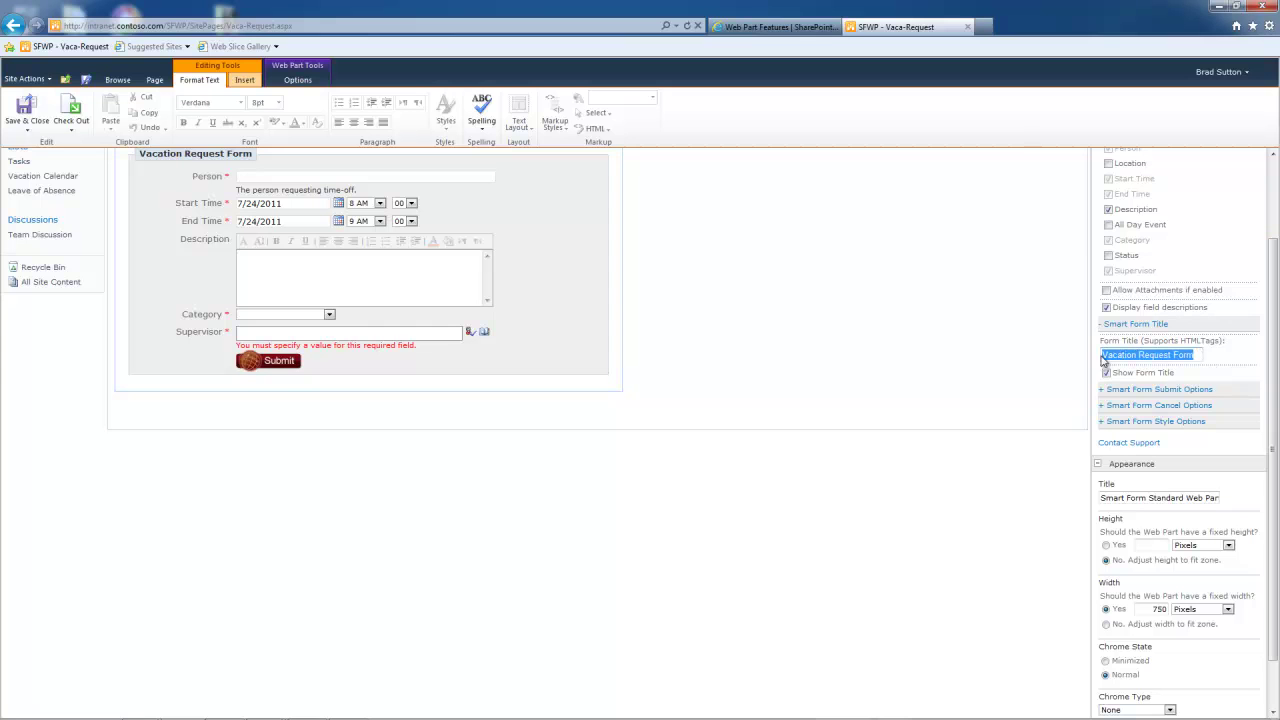
scroll(1274, 380, "up", 2)
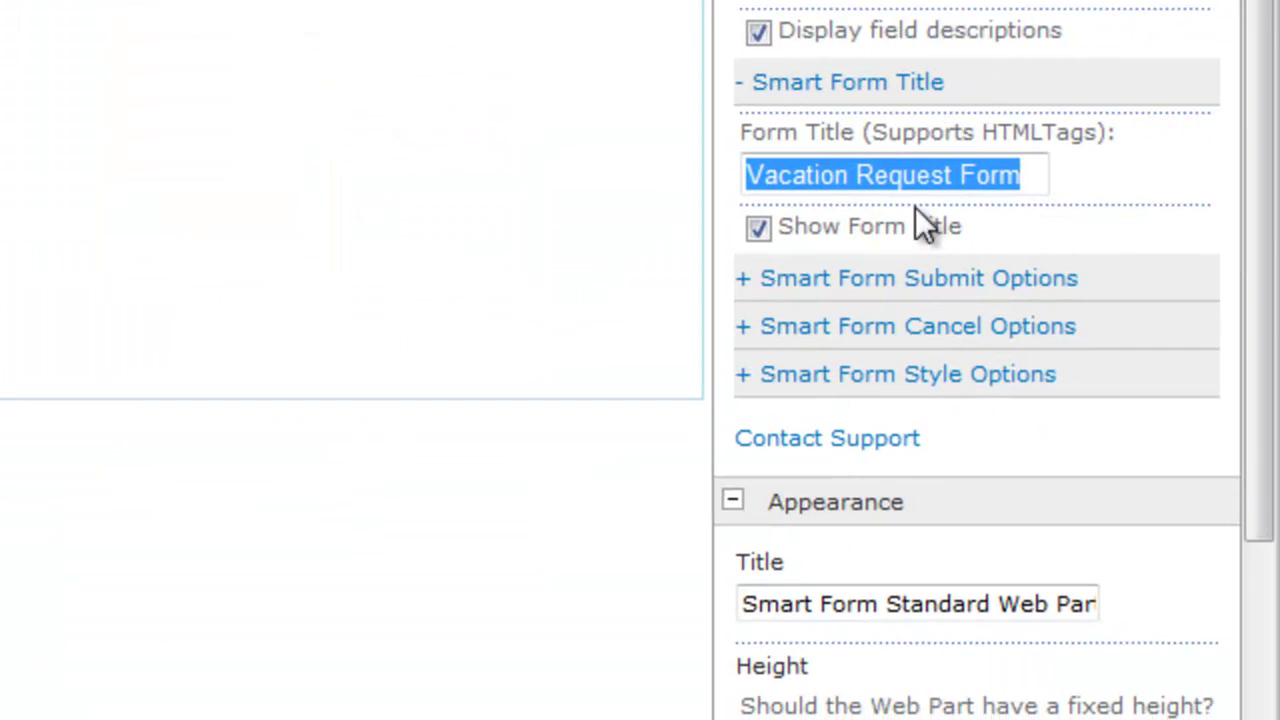
left_click(903, 173)
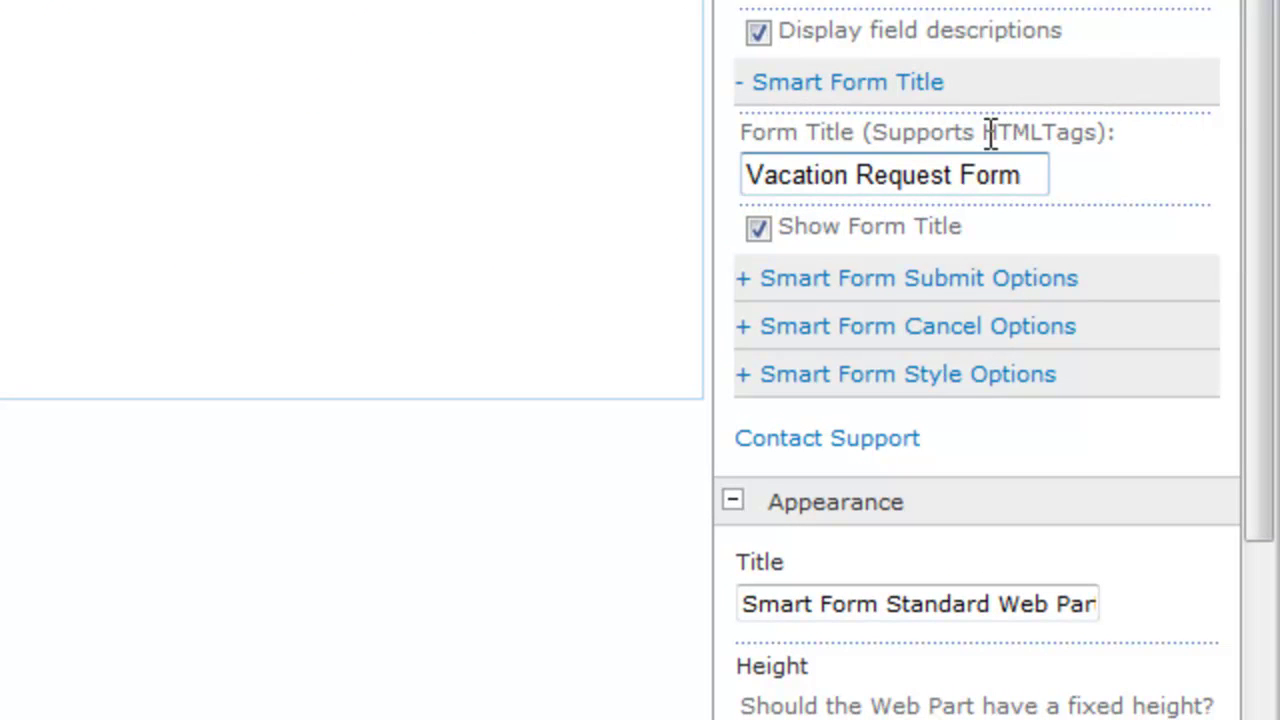
left_click_drag(984, 131, 1043, 131)
left_click(542, 264)
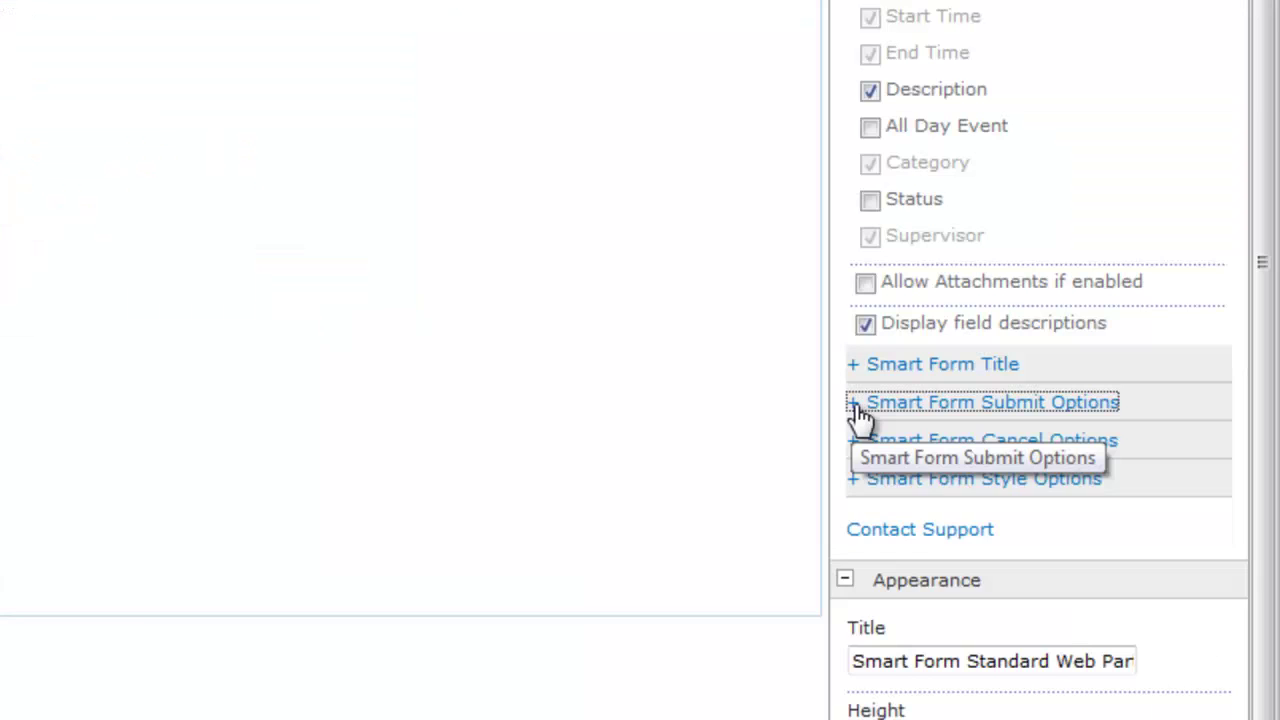
- Expand Submit Options and review Submit Url Fields, the Image Url button type and Landing Page Url
left_click(1088, 524)
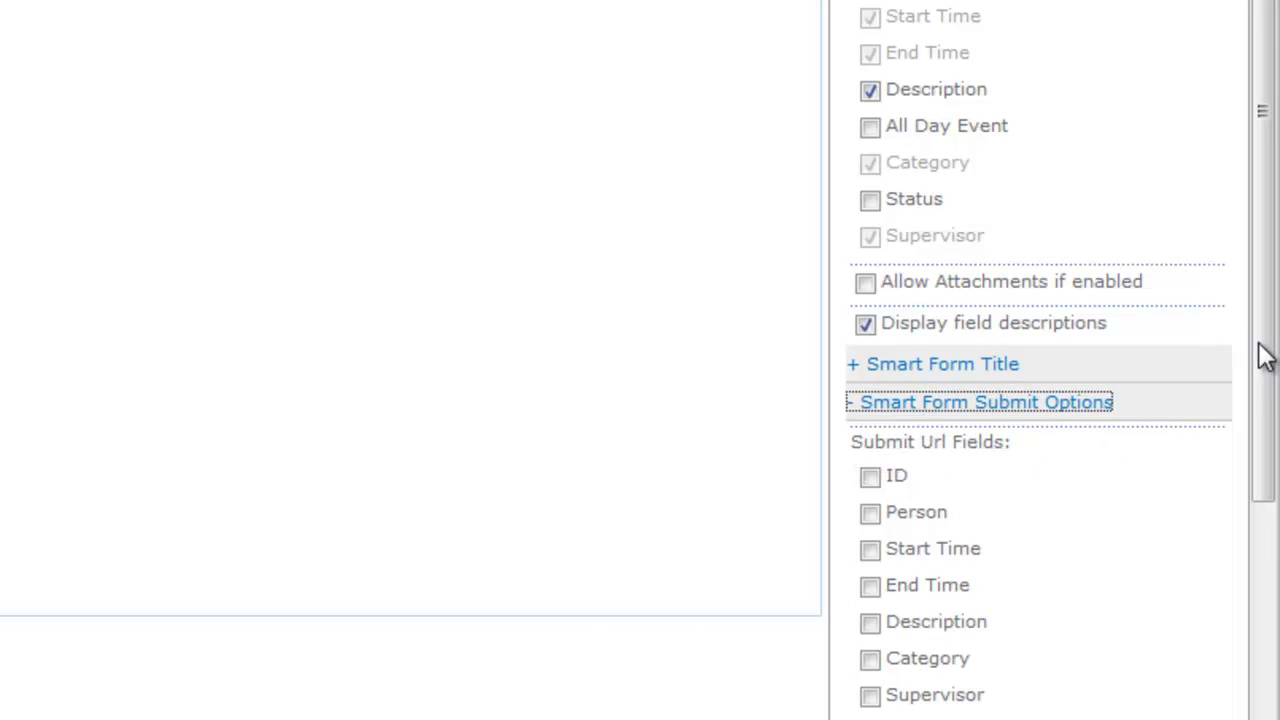
left_click_drag(1260, 357, 1260, 534)
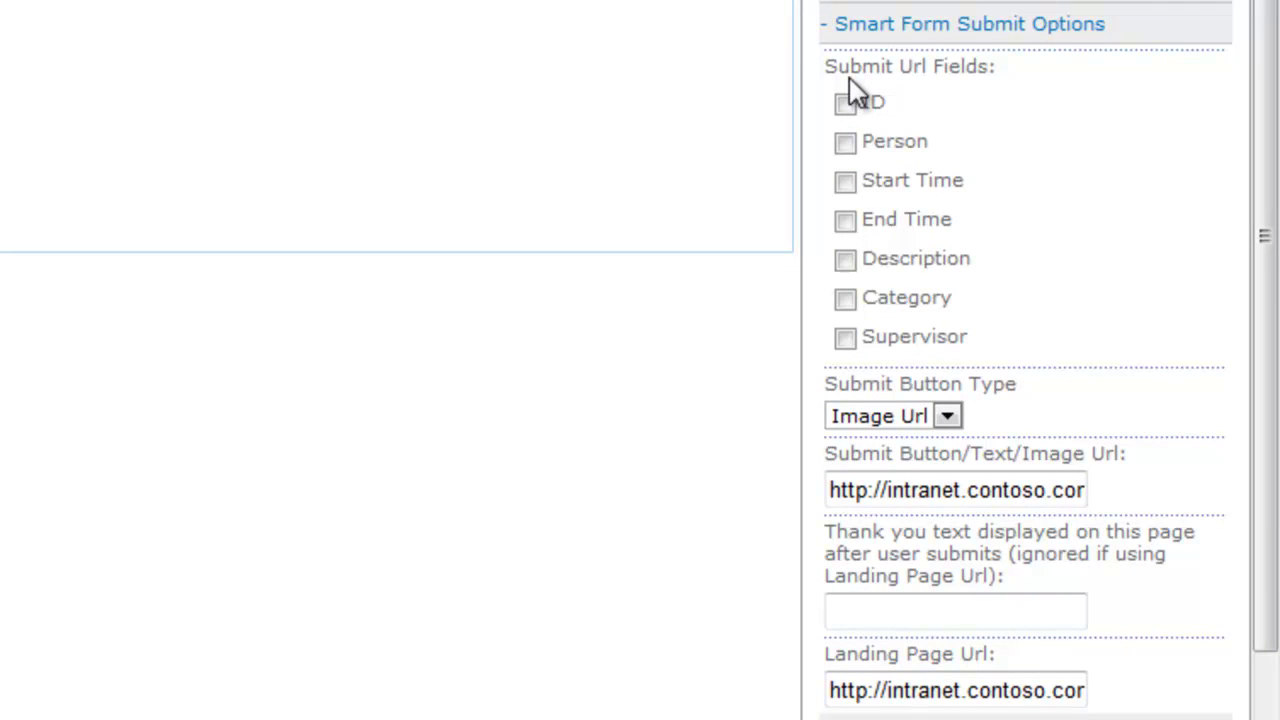
left_click_drag(832, 70, 975, 66)
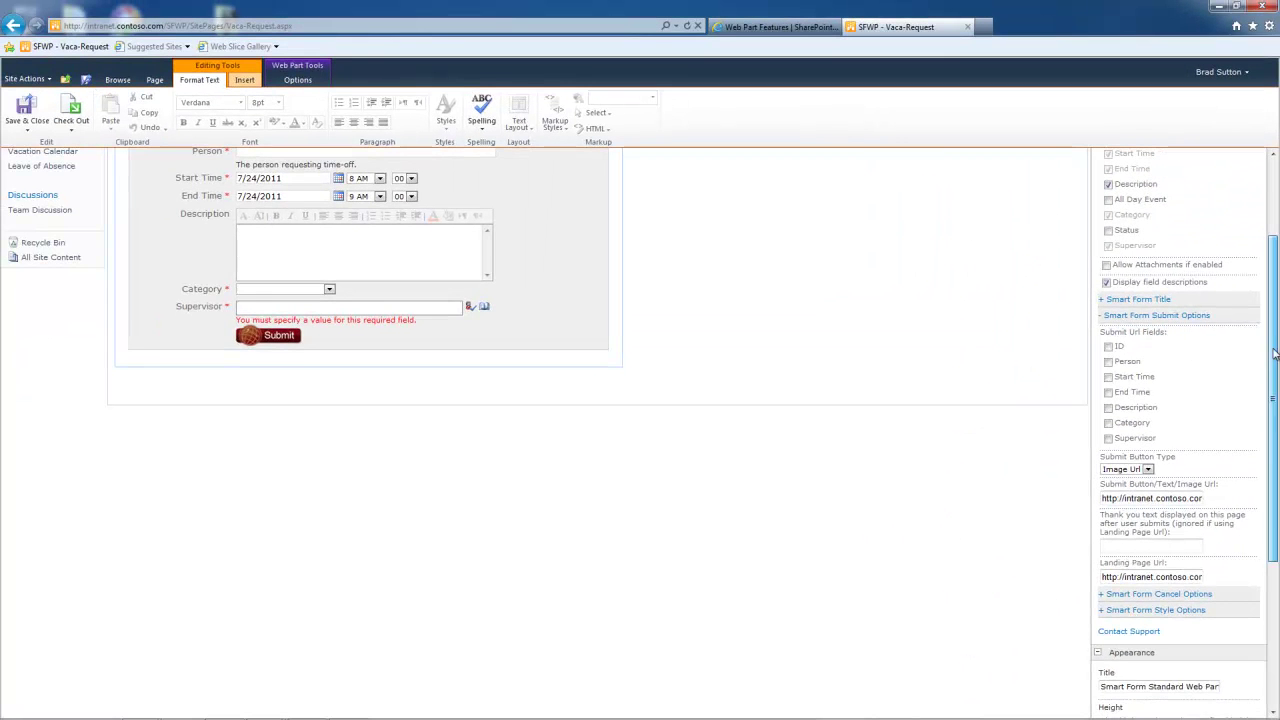
scroll(442, 370, "up", 3)
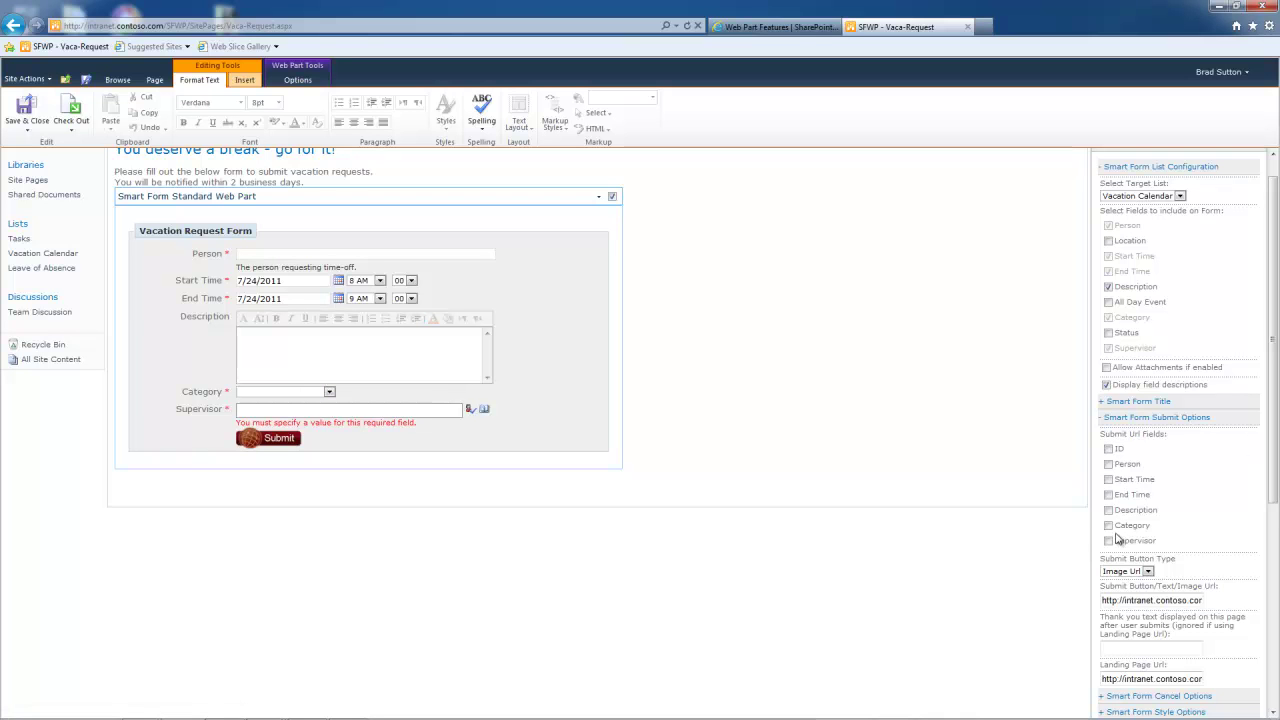
left_click_drag(1272, 477, 1272, 487)
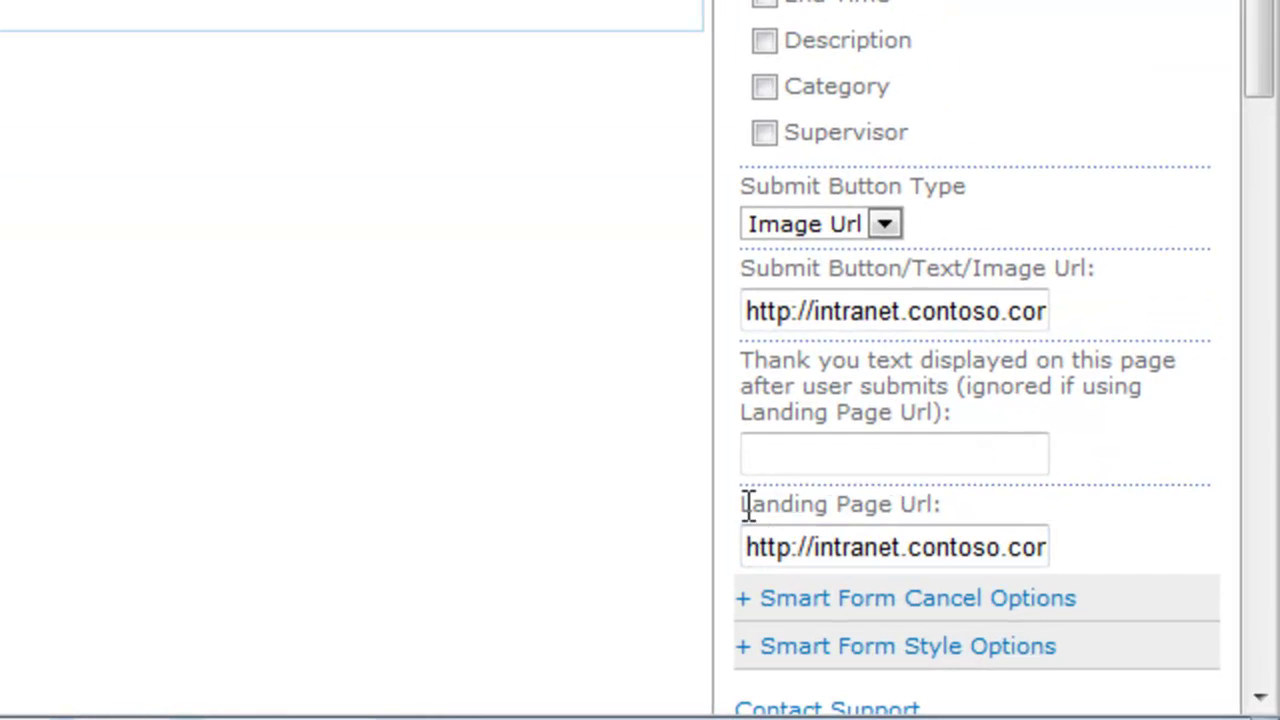
left_click_drag(748, 505, 945, 500)
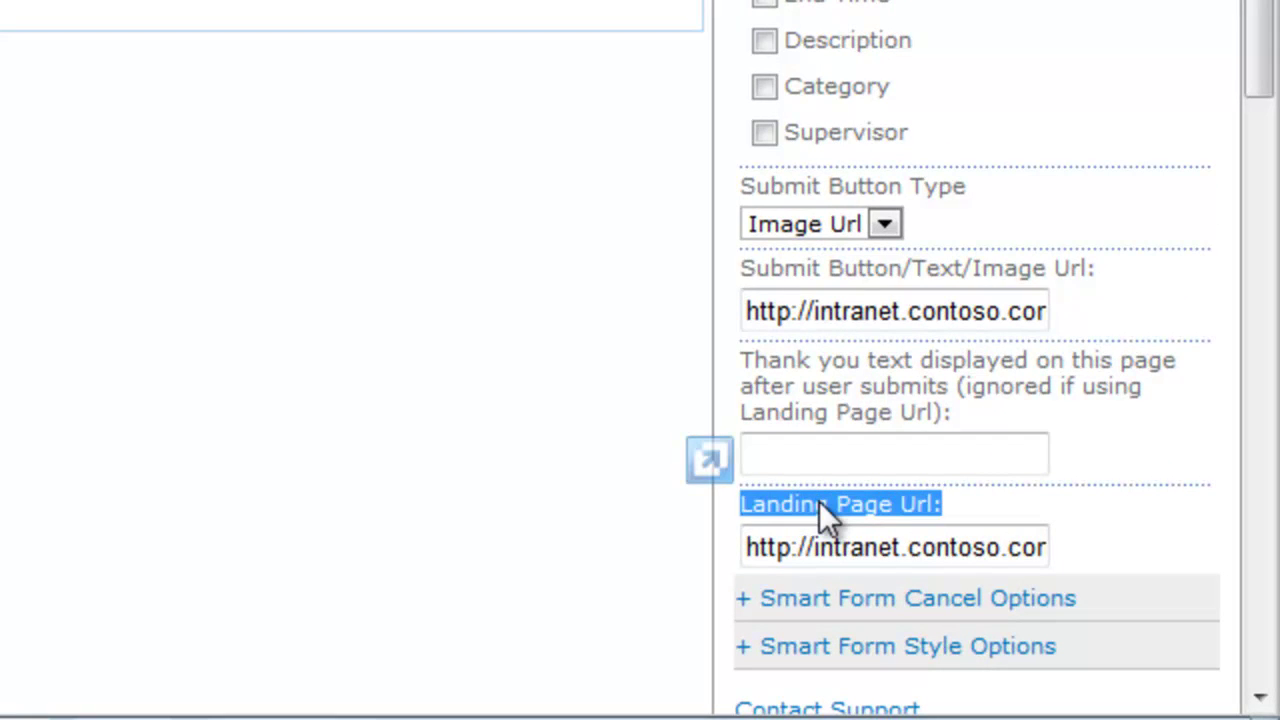
left_click(193, 289)
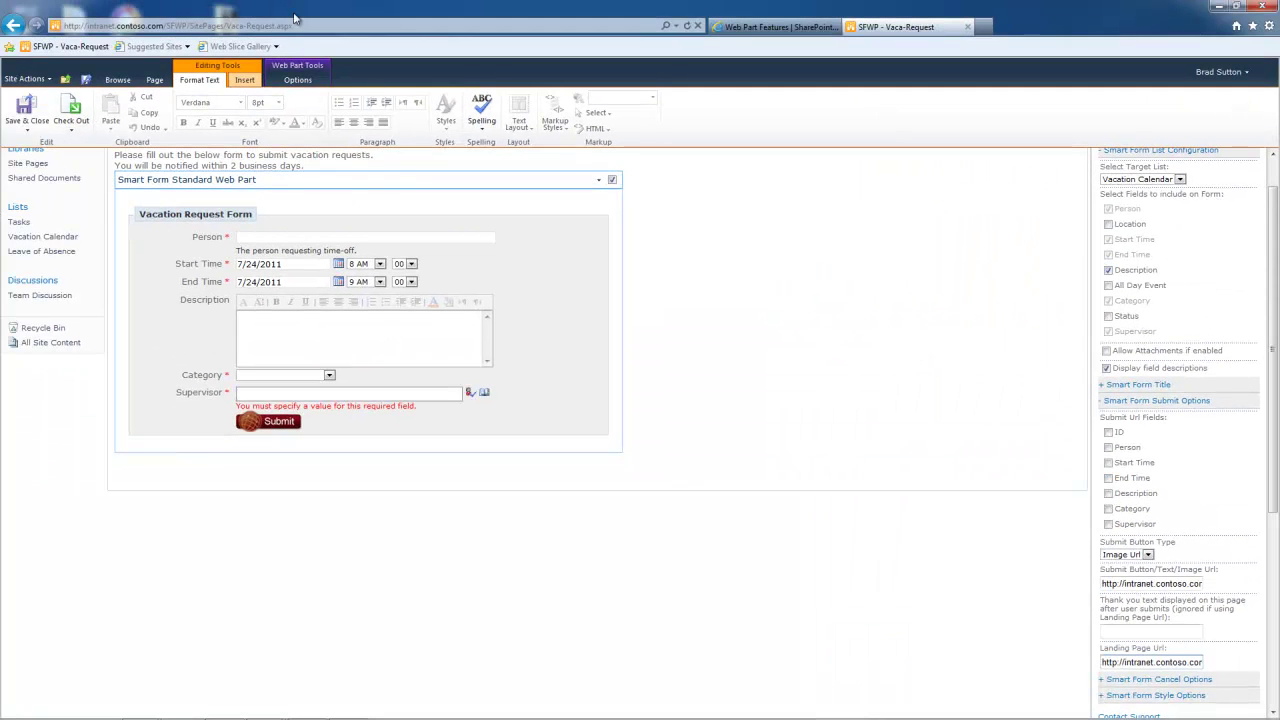
- Add a query string with a Person value and ID=123 after Vaca-Request.aspx in the address
left_click(309, 24)
type("?Person=Bob&ID=123")
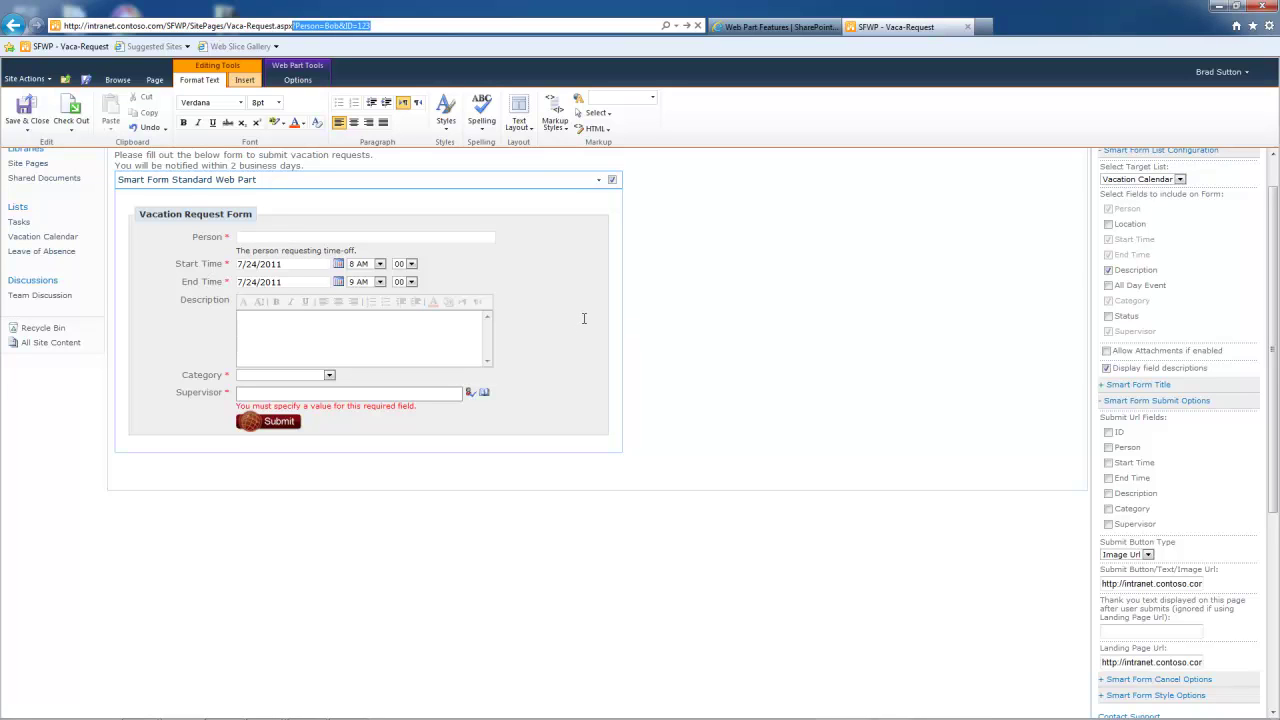
left_click(414, 26)
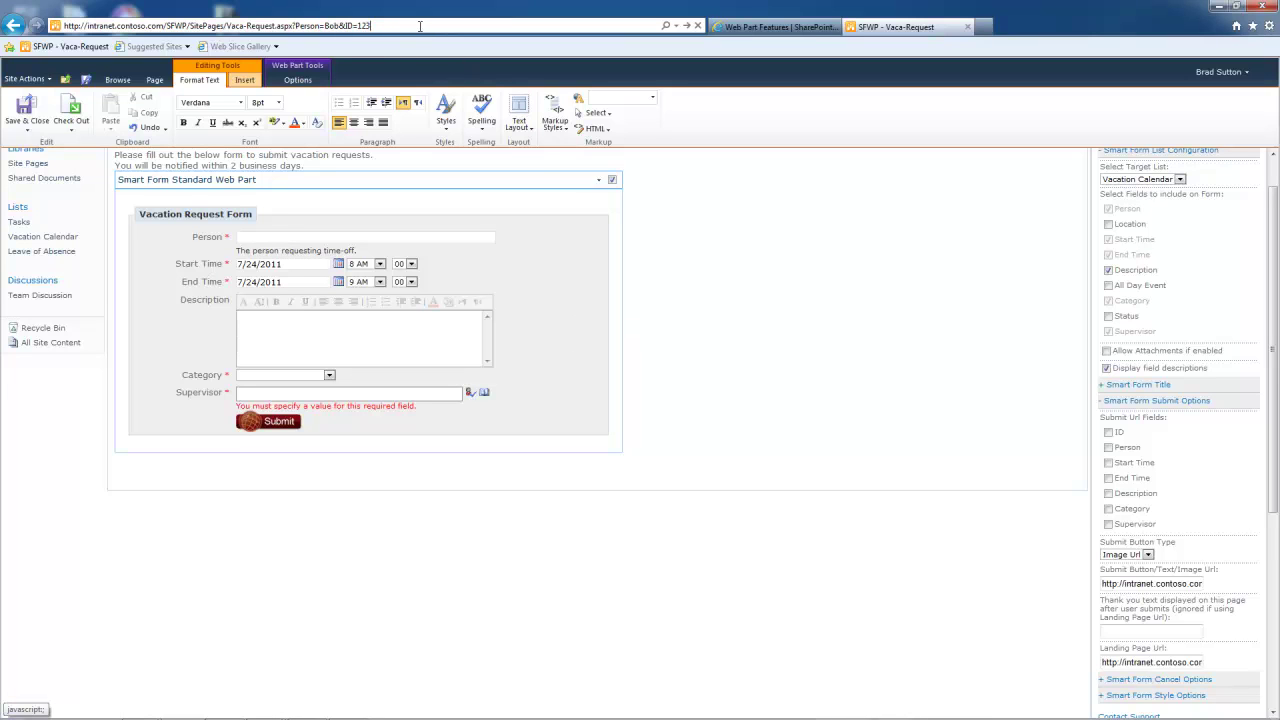
left_click_drag(392, 26, 293, 20)
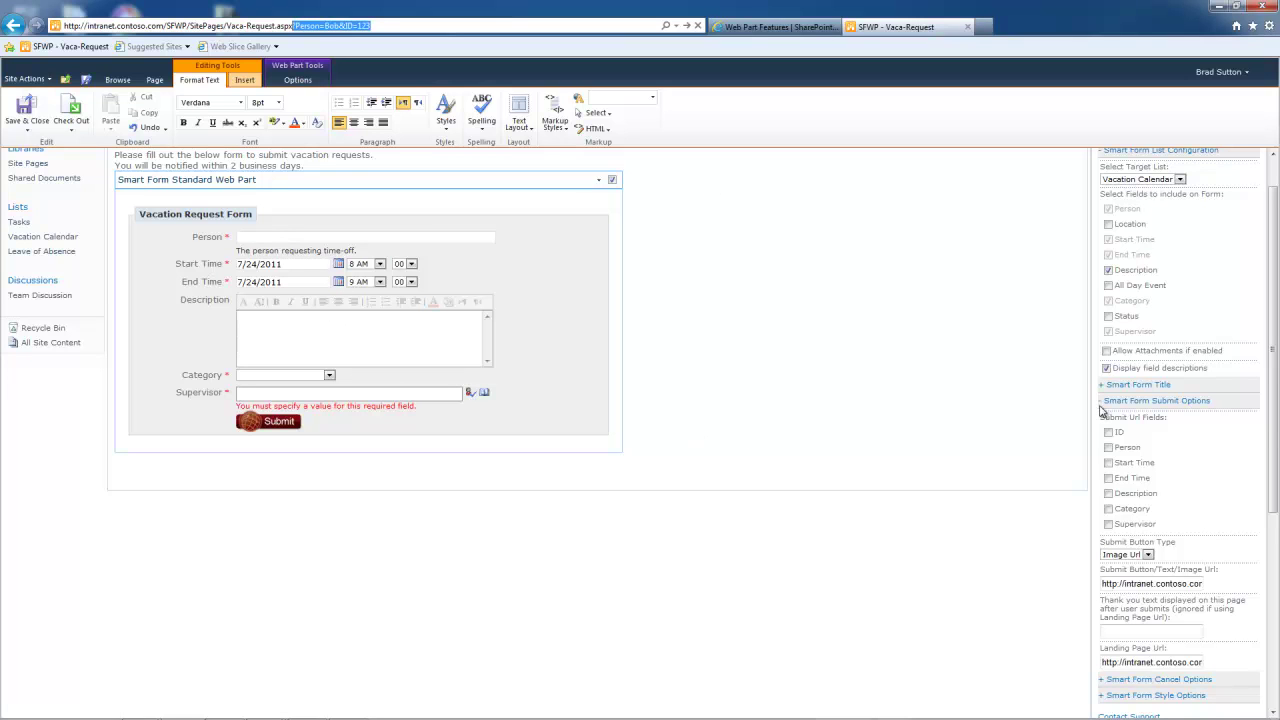
- Try the Button and Link Text options for the submit button type
left_click_drag(1273, 416, 1273, 459)
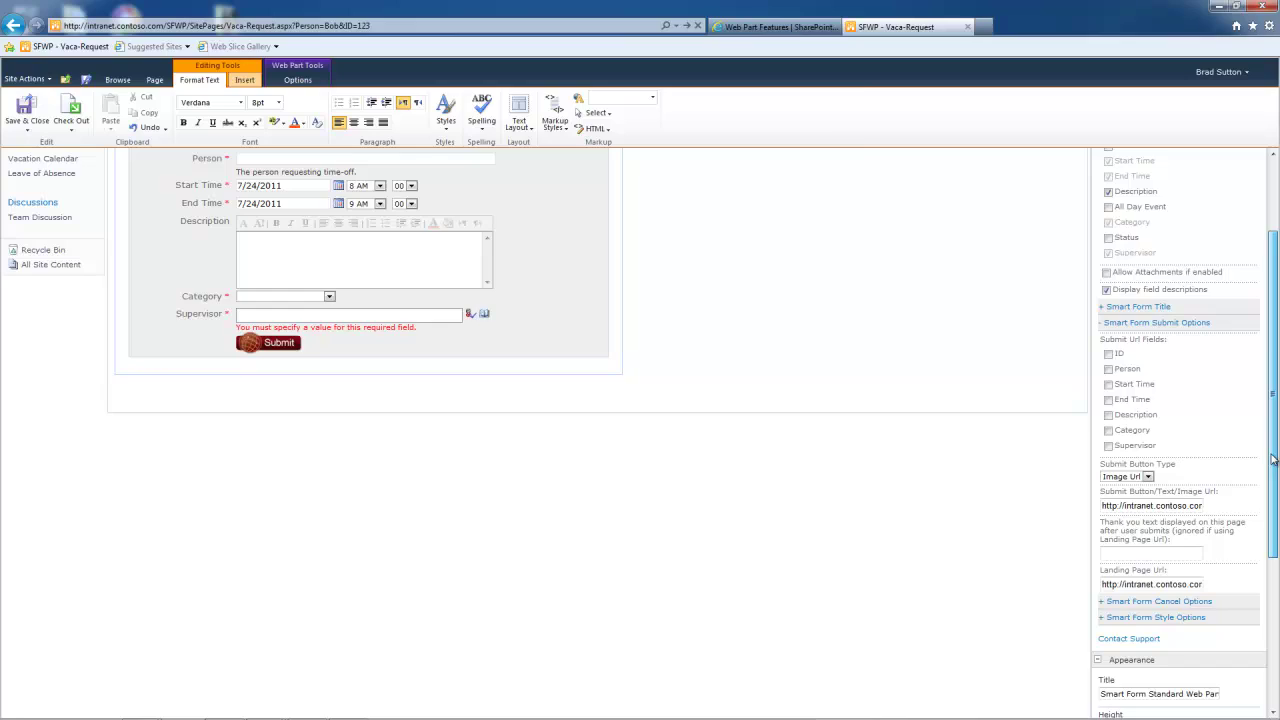
left_click_drag(1100, 464, 1173, 465)
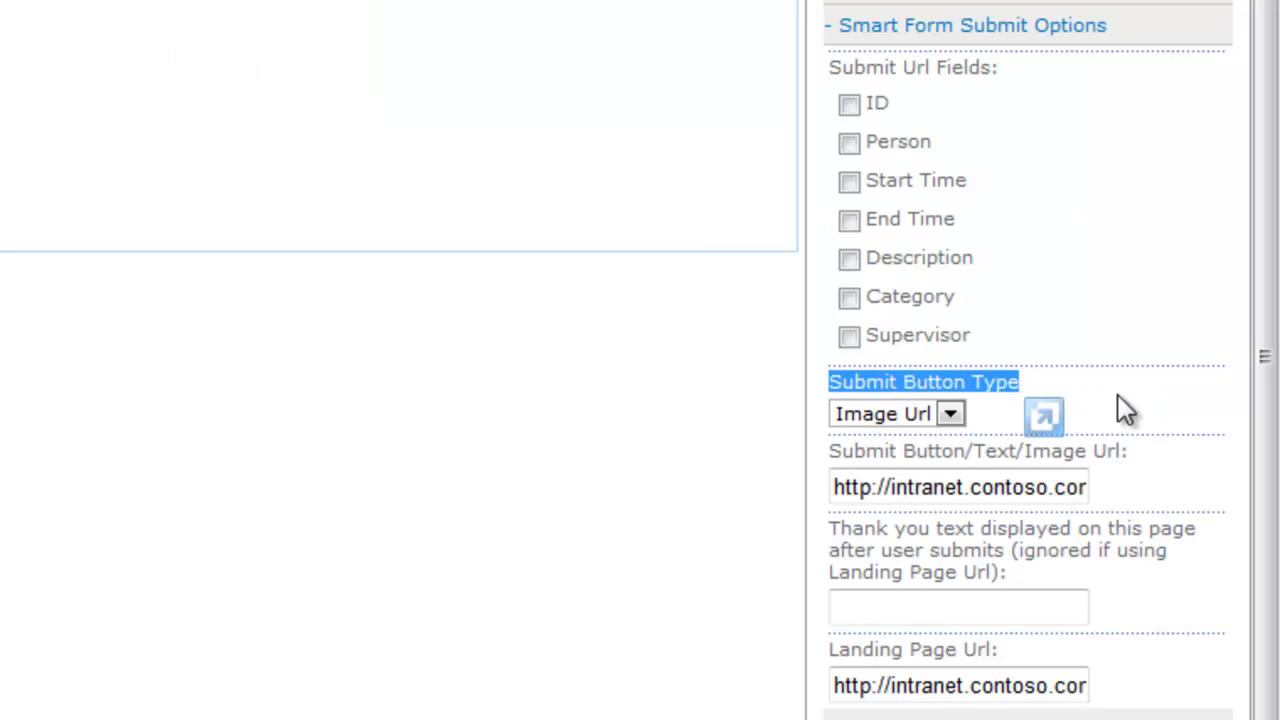
left_click(948, 414)
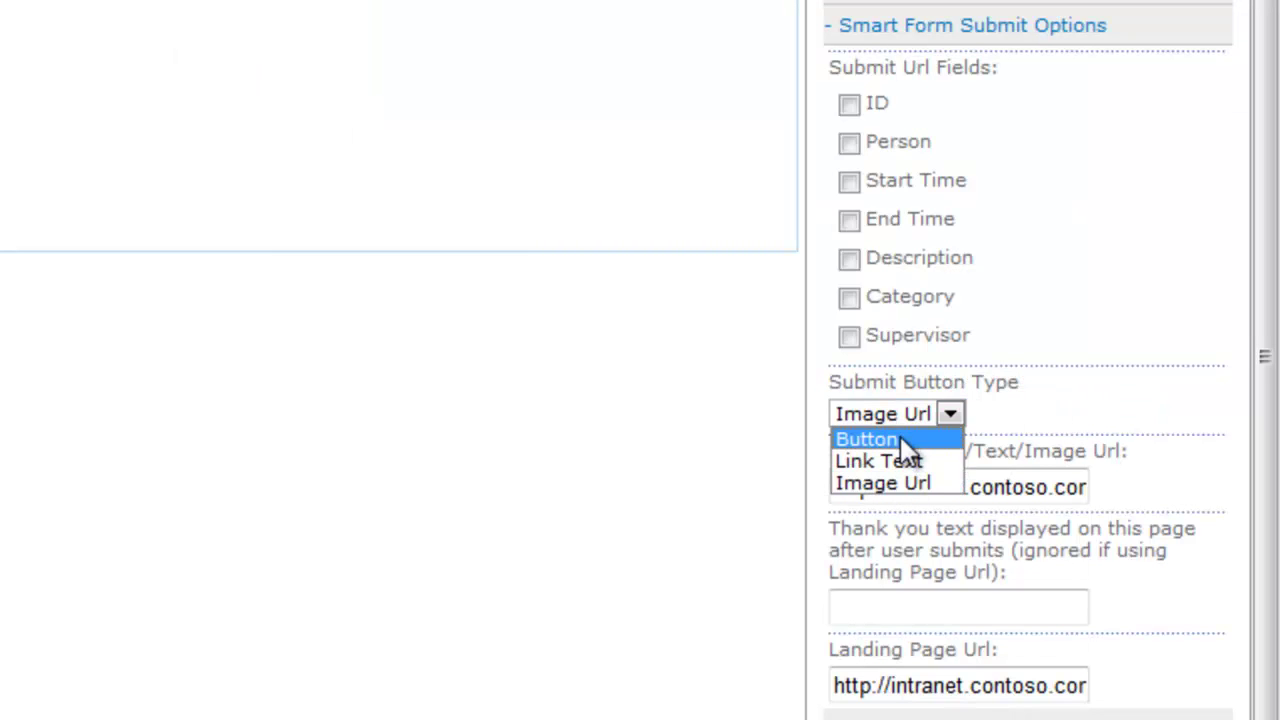
left_click(901, 440)
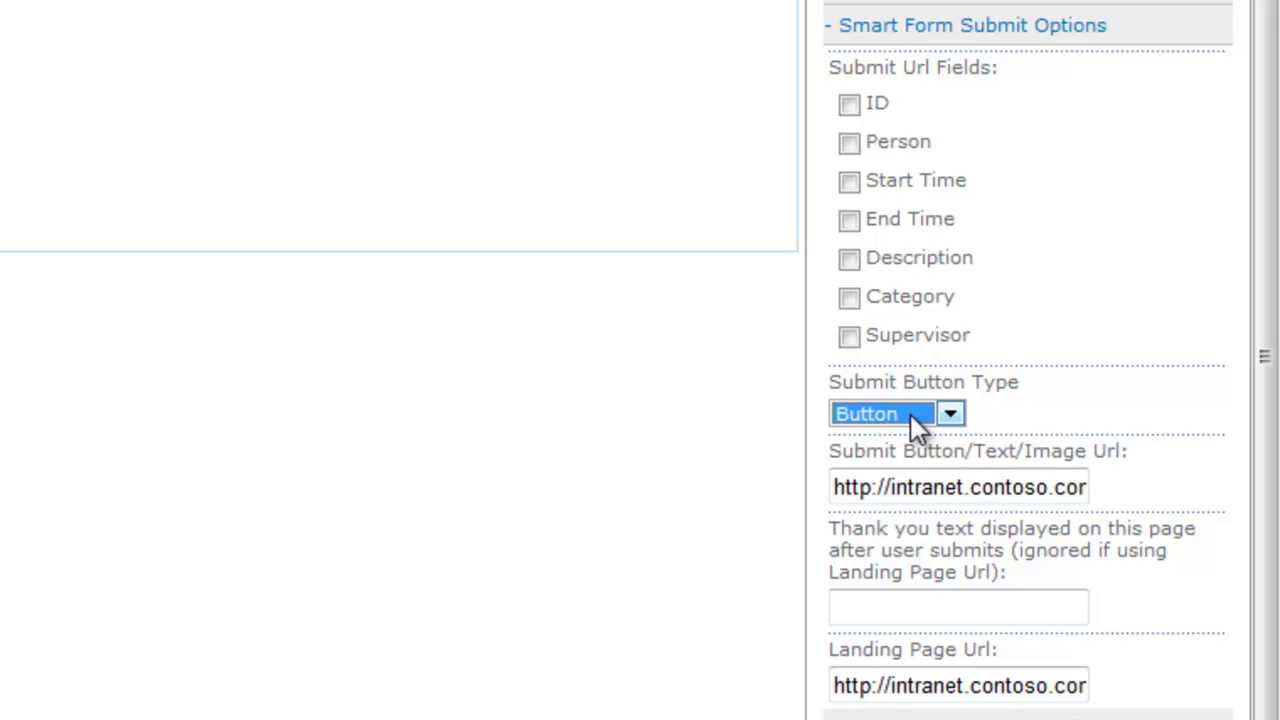
left_click(910, 418)
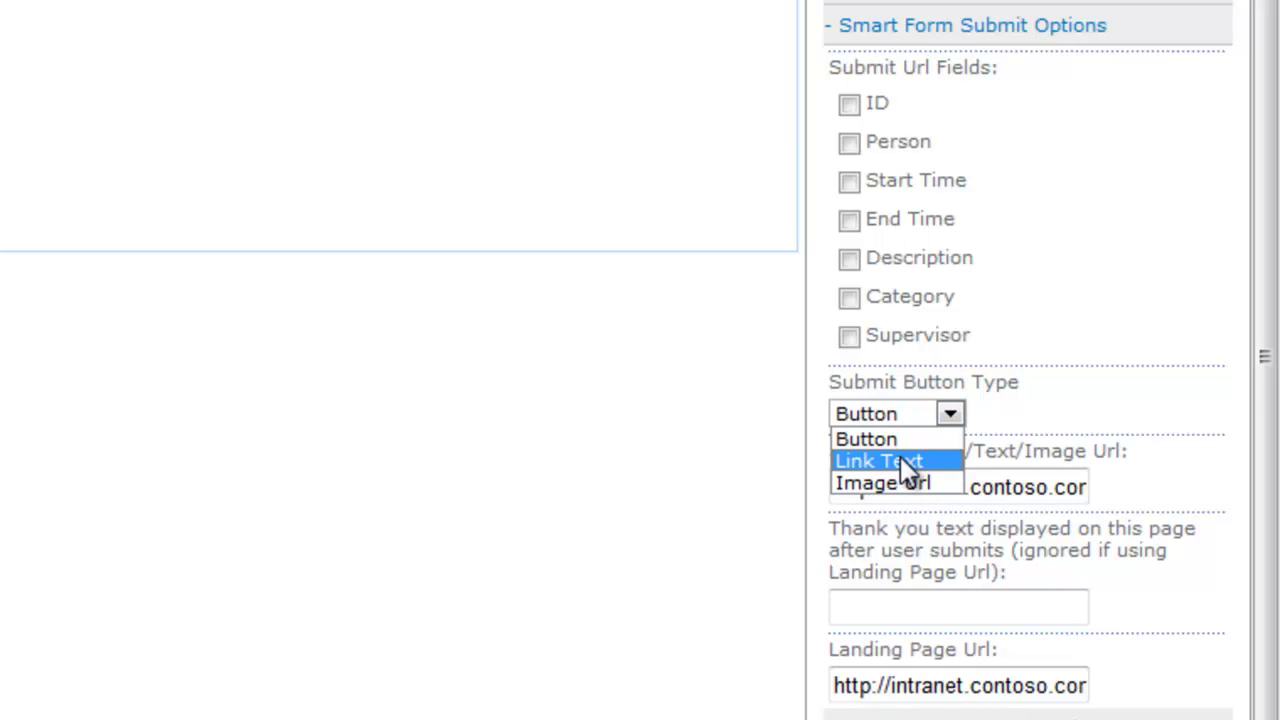
left_click(900, 458)
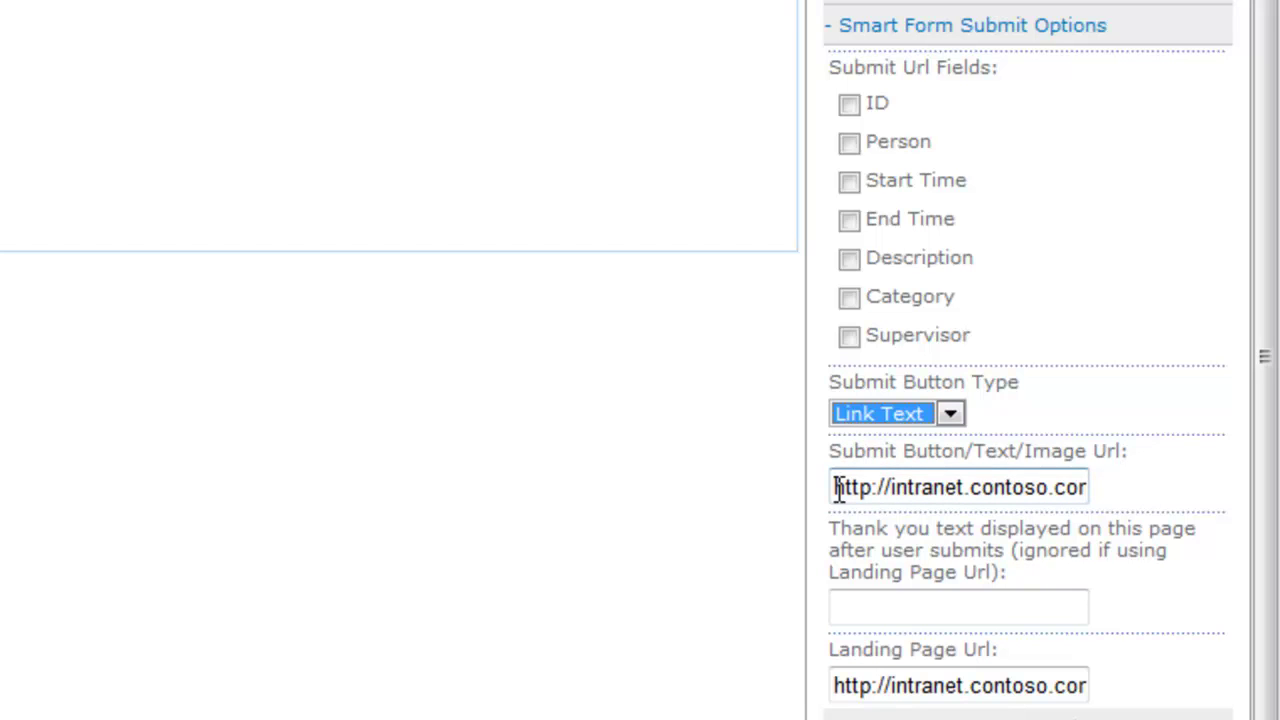
- Replace the submit image URL with 'Submit' and set the button type back to Image Url
left_click_drag(837, 487, 1152, 482)
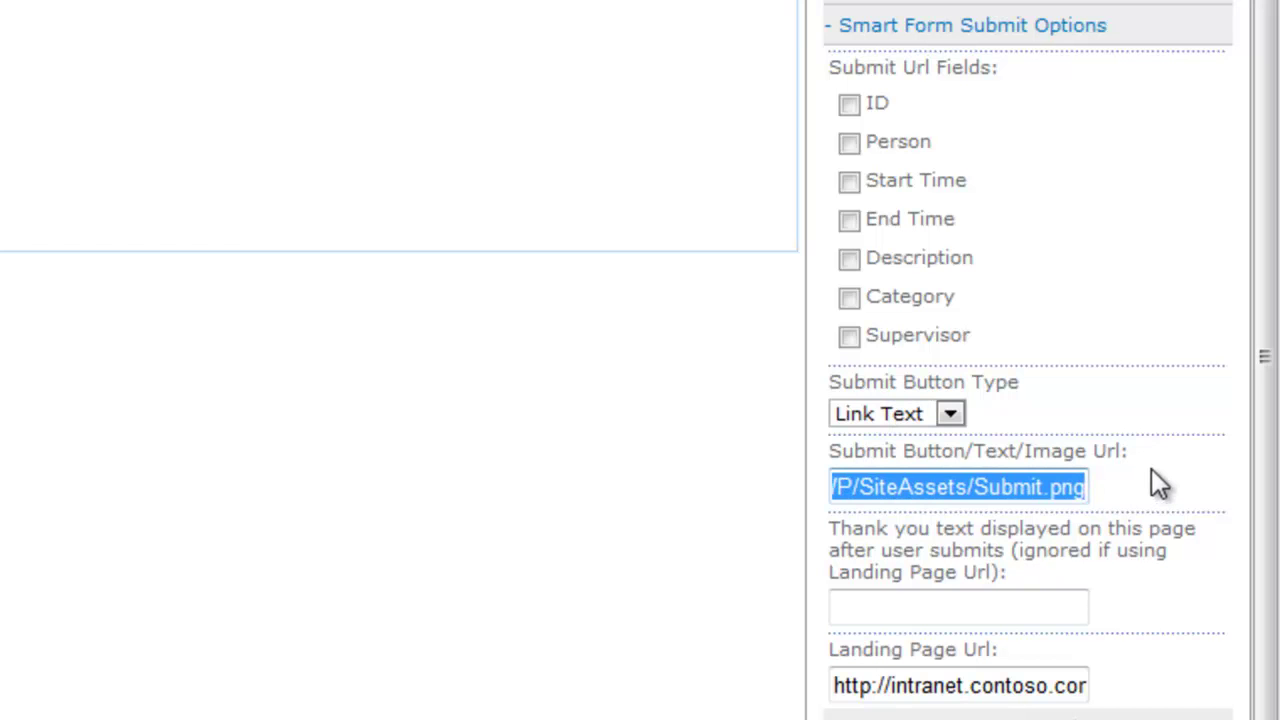
key("Delete")
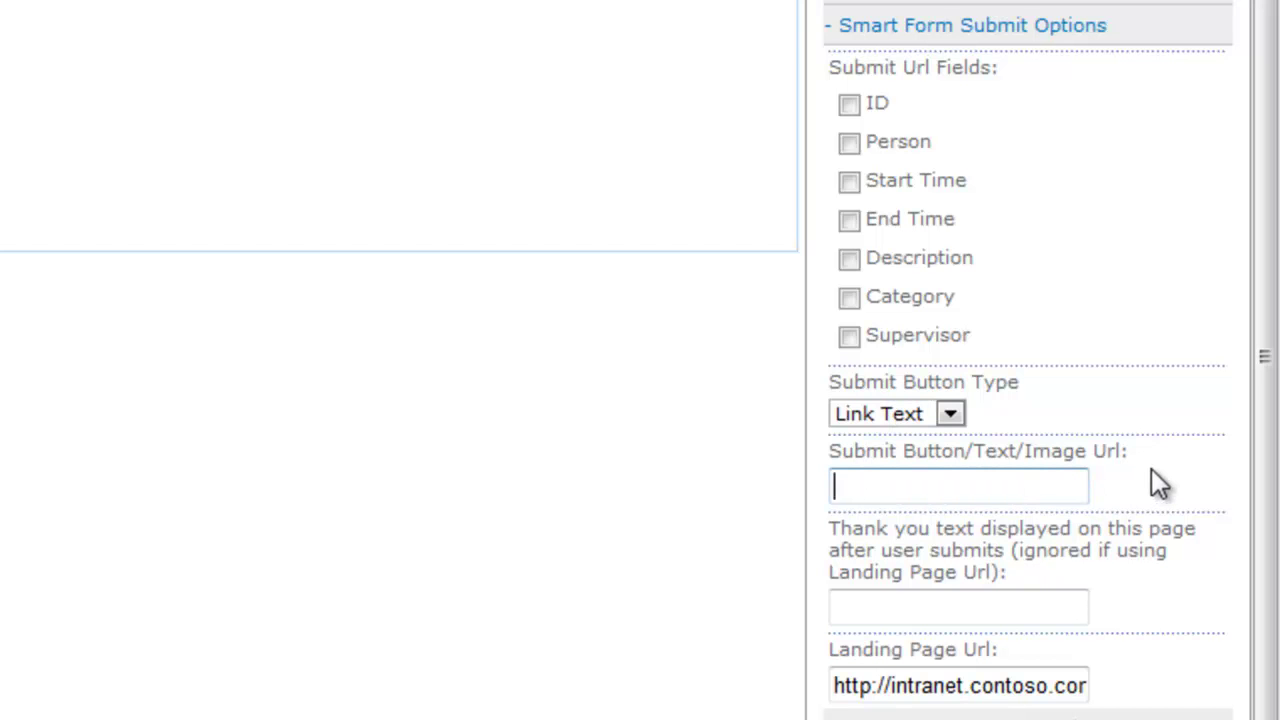
type("Submit")
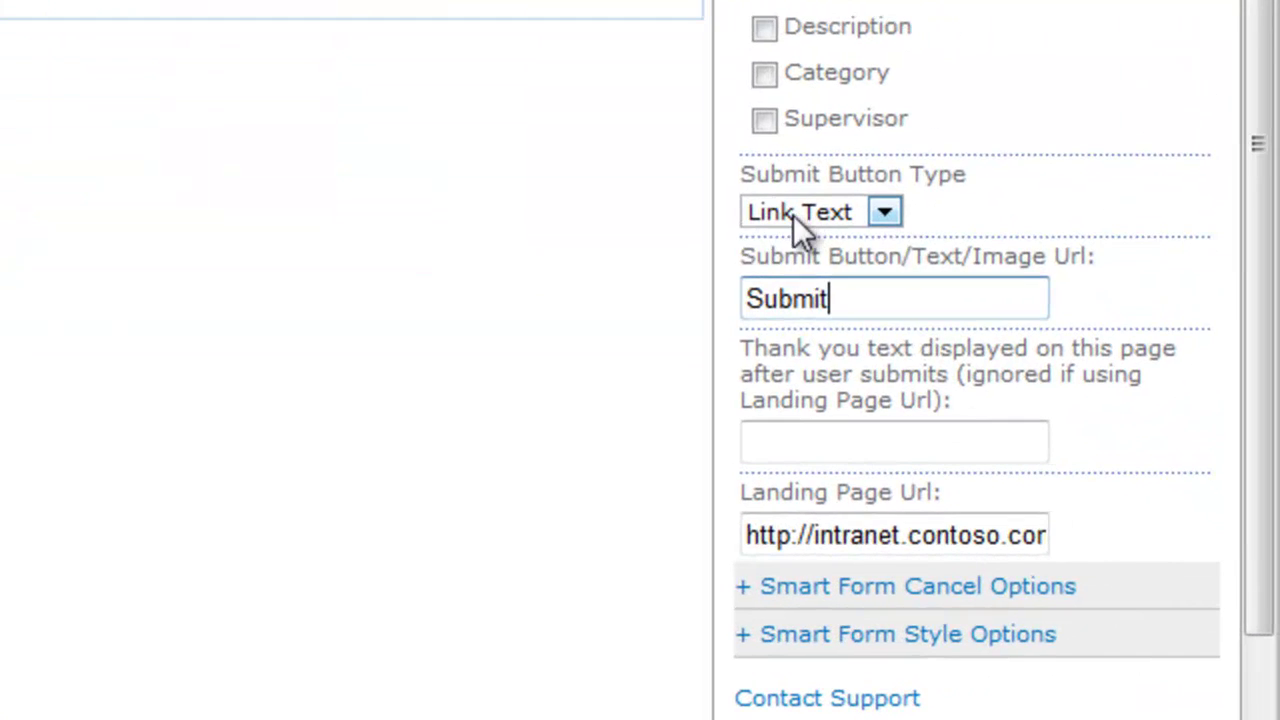
left_click(793, 215)
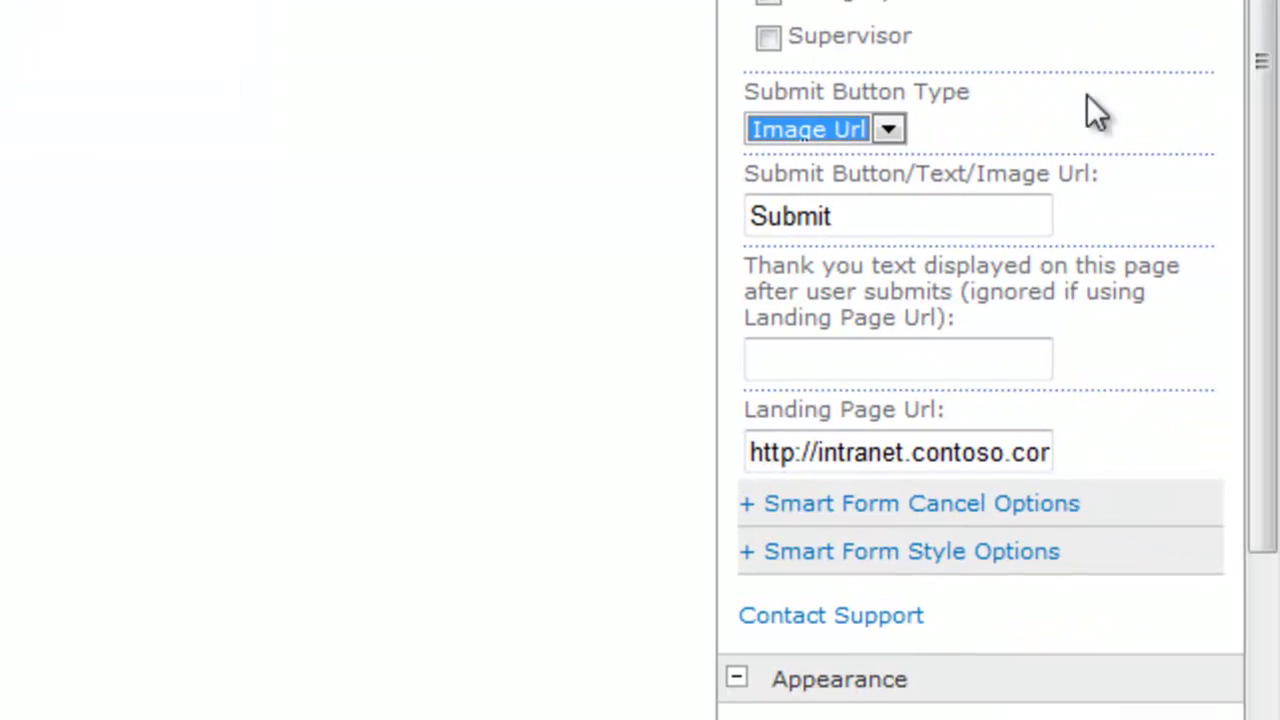
- Keep Image Url and paste the full SiteAssets/Submit.png address as the submit button image
left_click(857, 215)
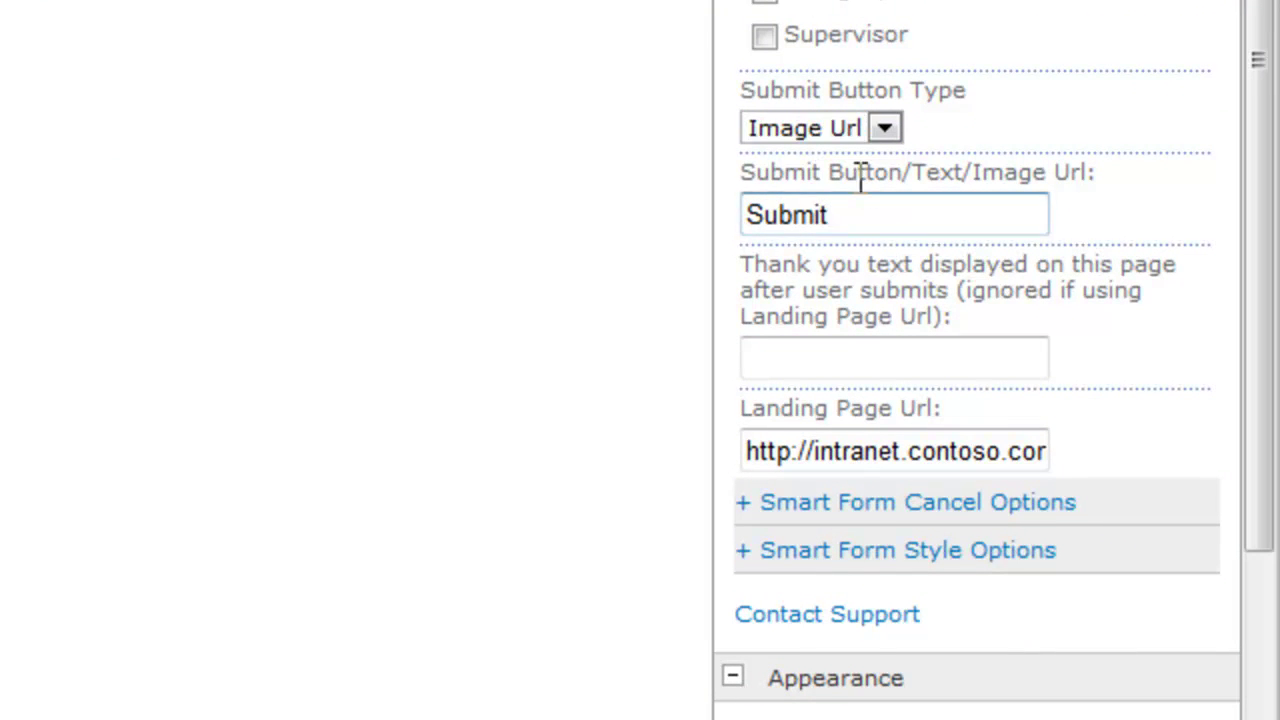
left_click(815, 129)
left_click(838, 207)
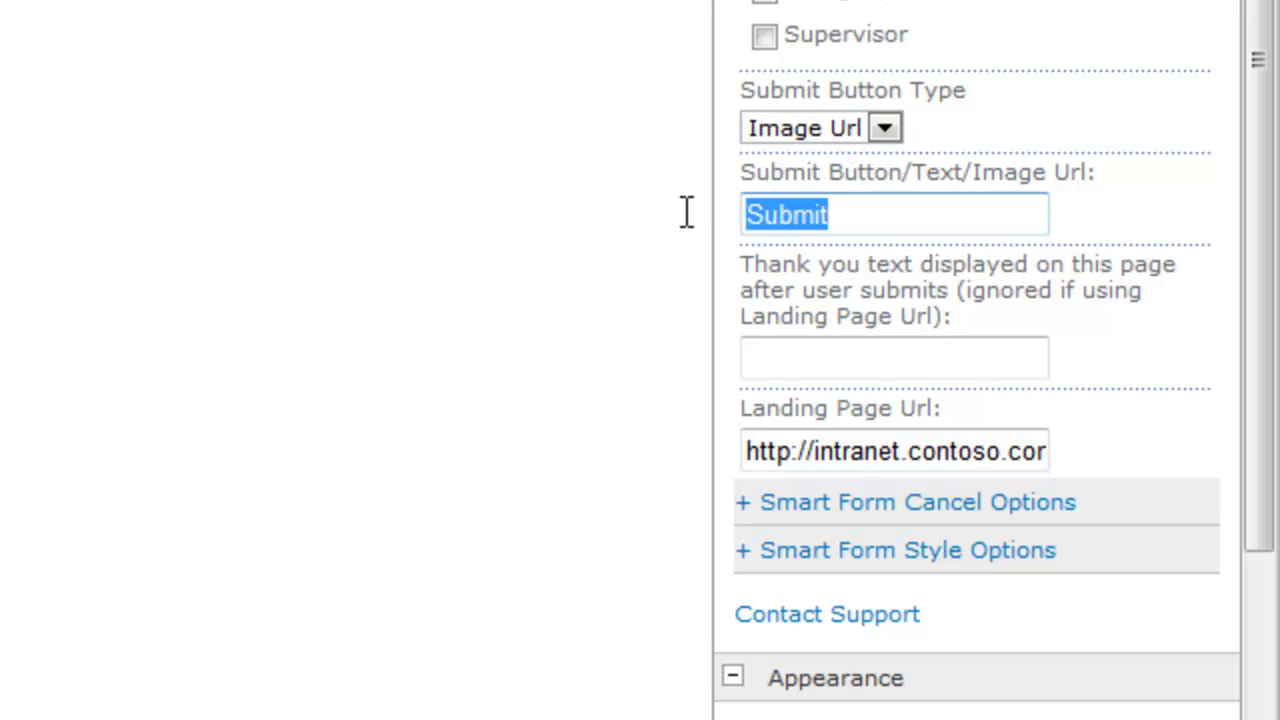
key("ctrl+v")
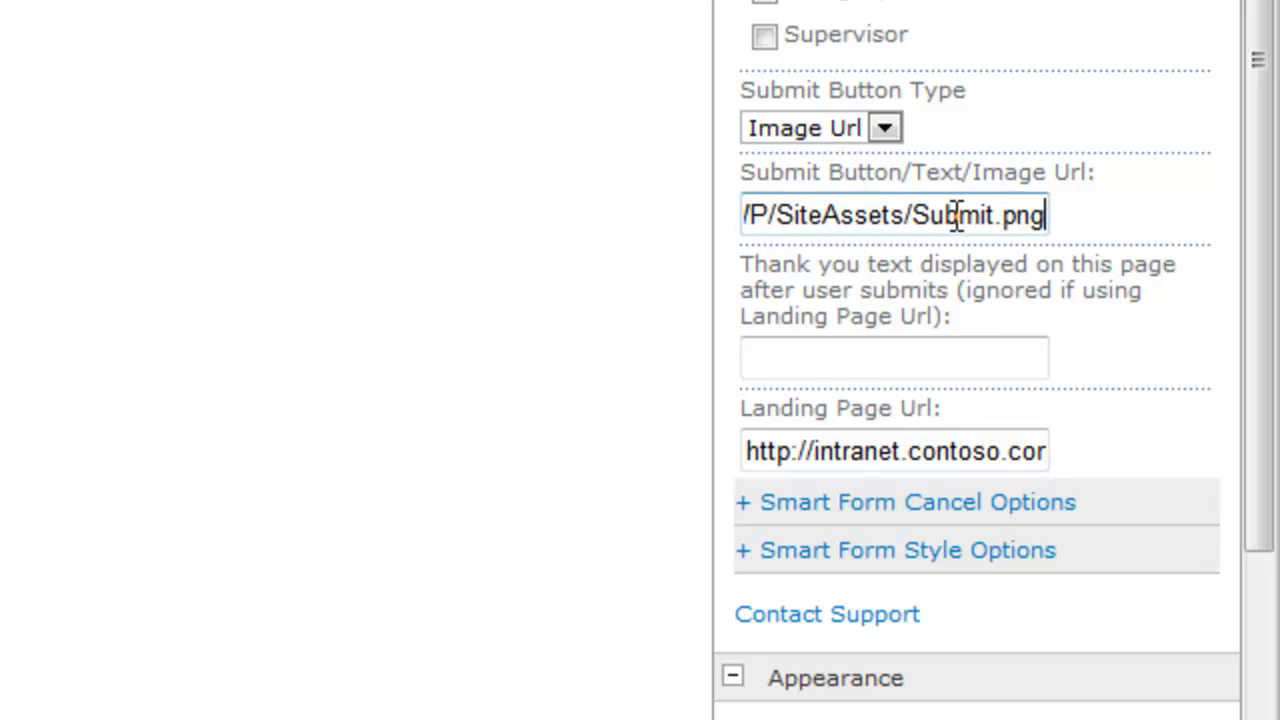
left_click_drag(912, 215, 994, 215)
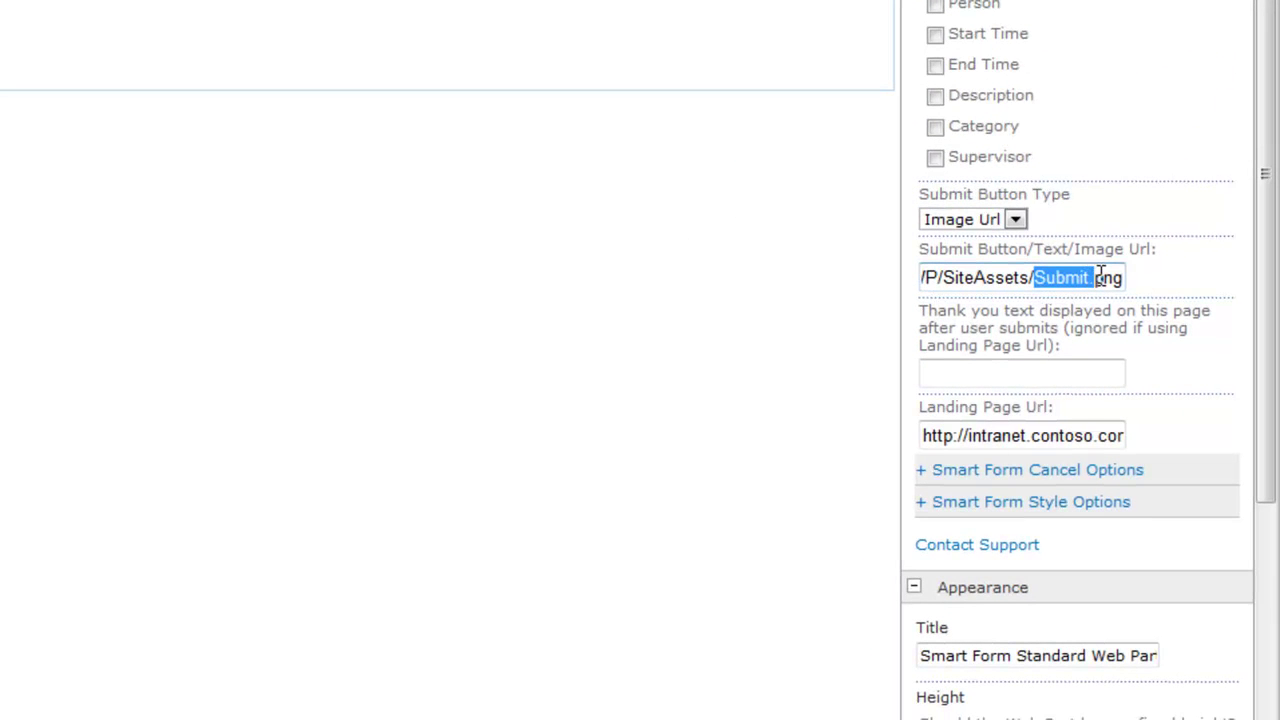
left_click_drag(1100, 275, 840, 283)
left_click(1108, 281)
left_click(826, 274)
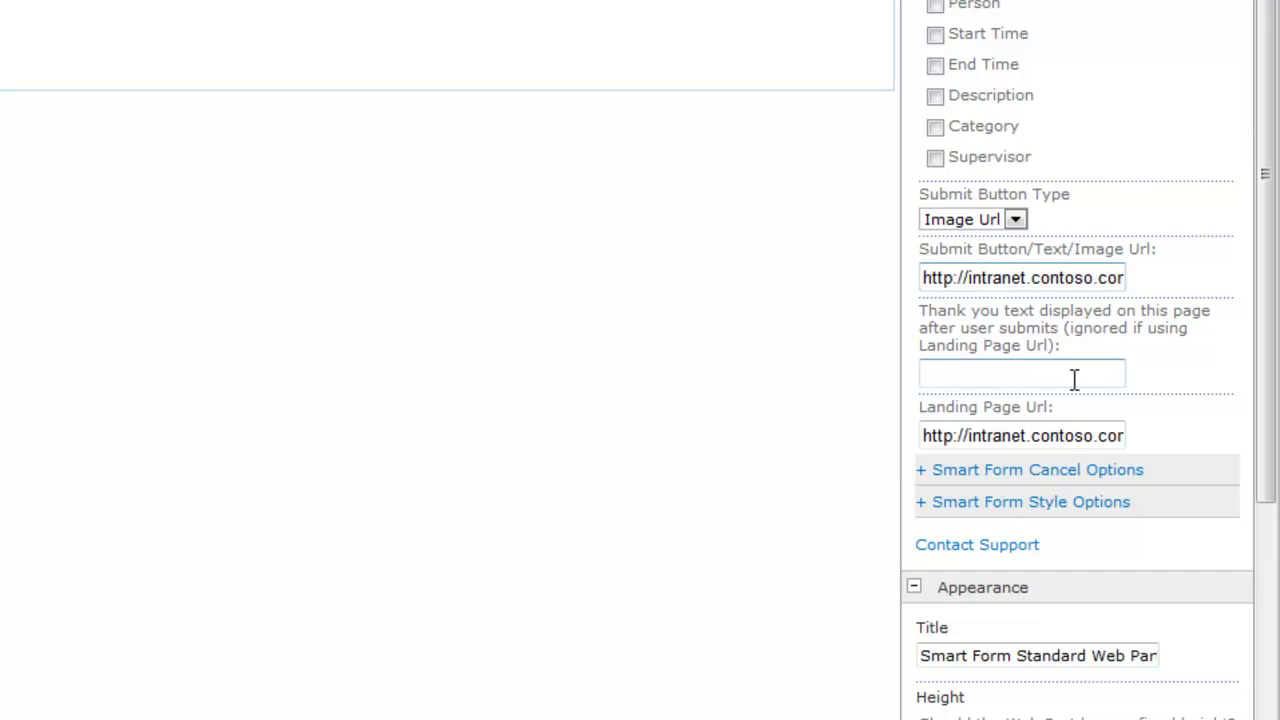
left_click_drag(1268, 214, 1263, 340)
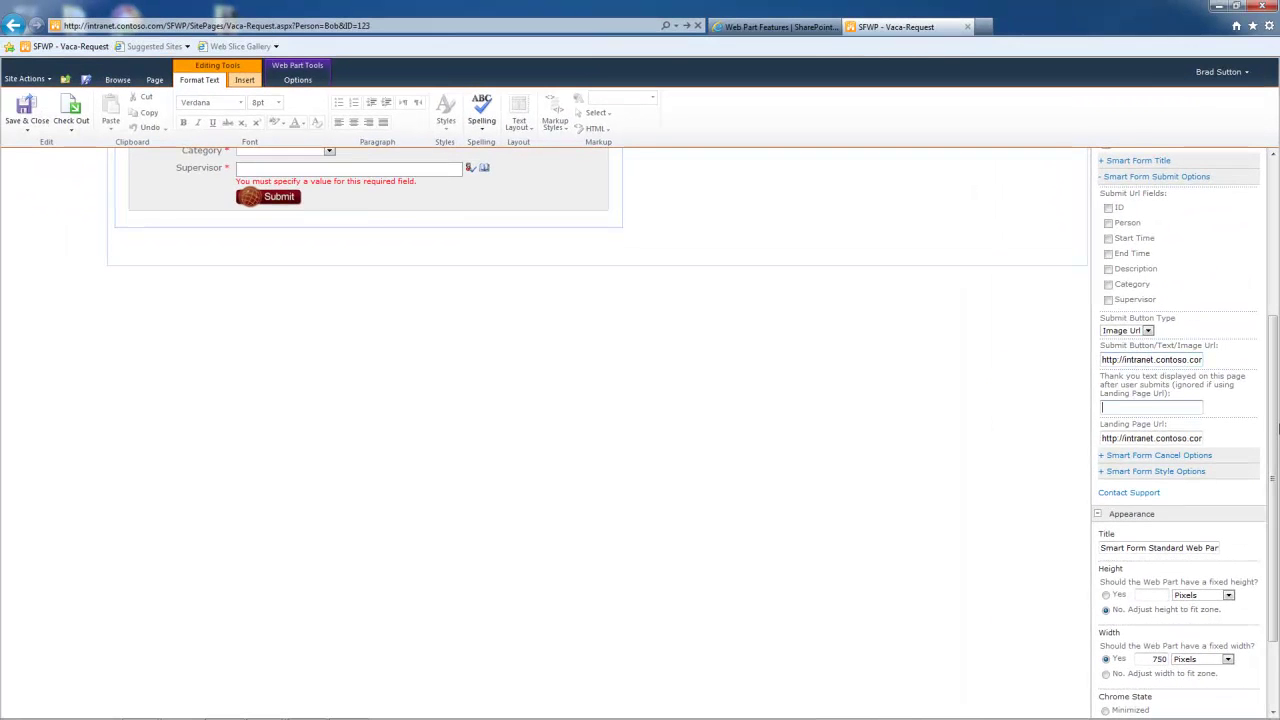
scroll(1274, 430, "up", 4)
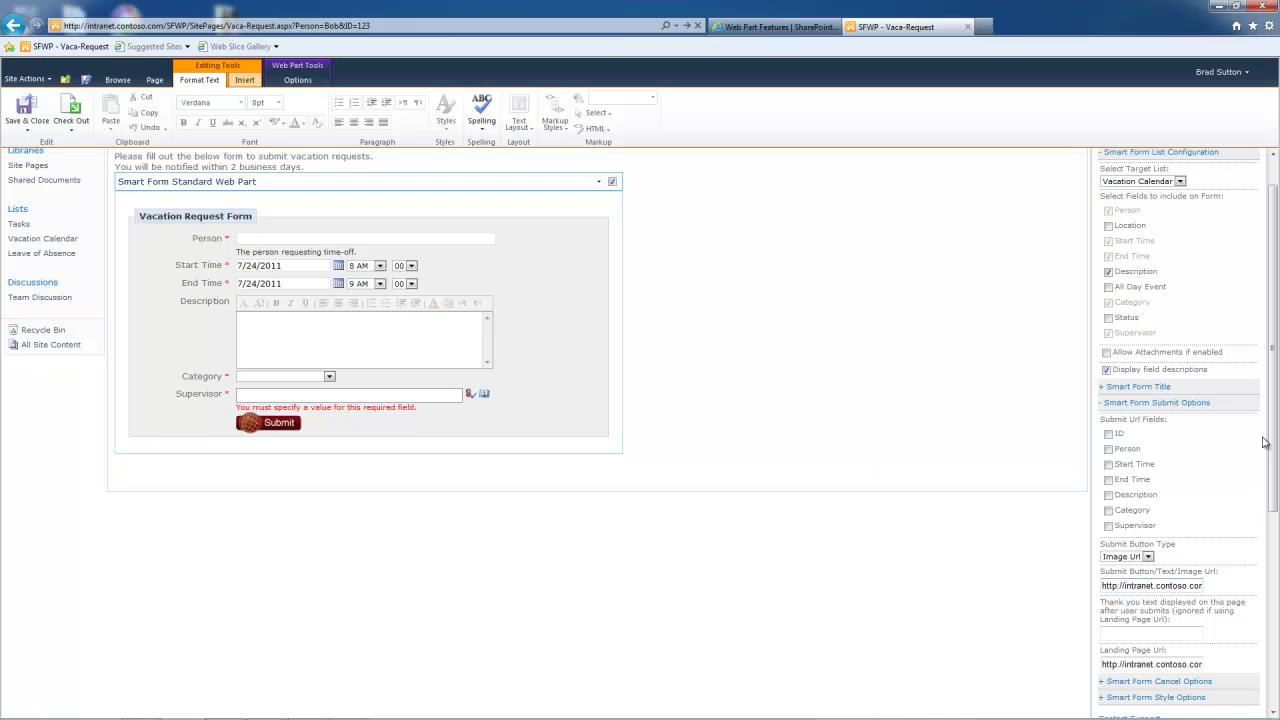
scroll(1270, 446, "down", 1)
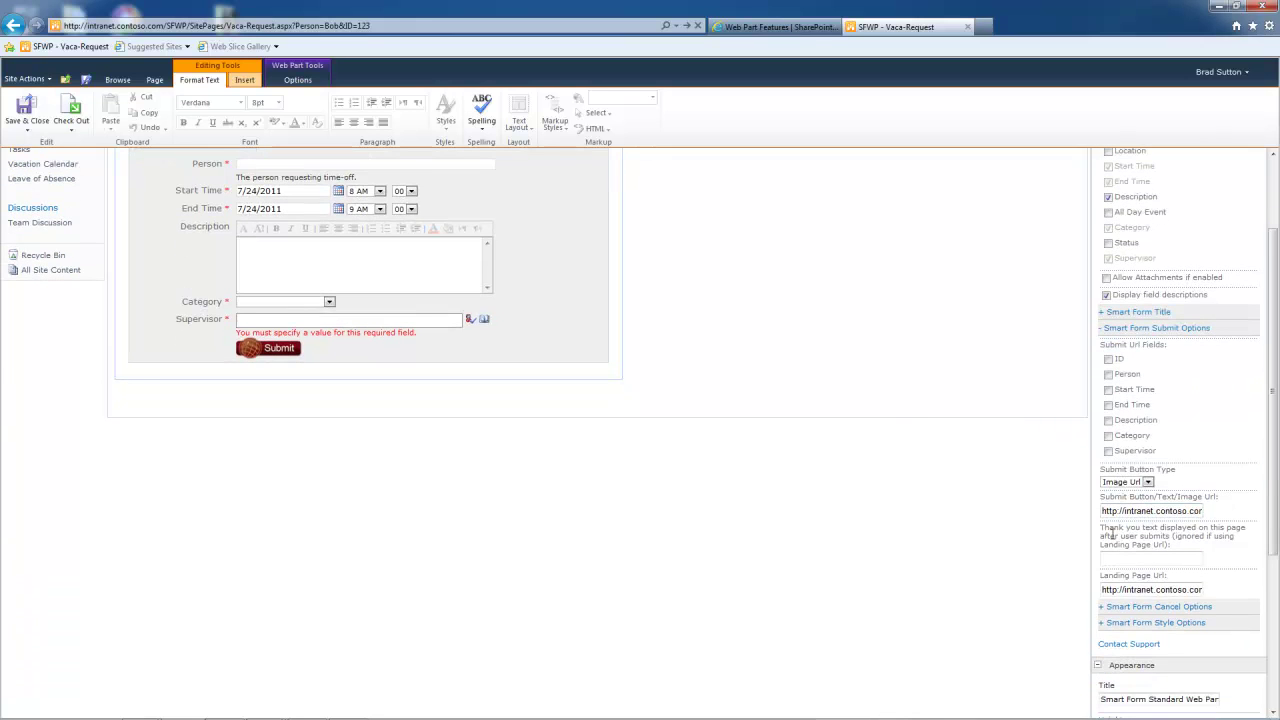
scroll(141, 204, "up", 2)
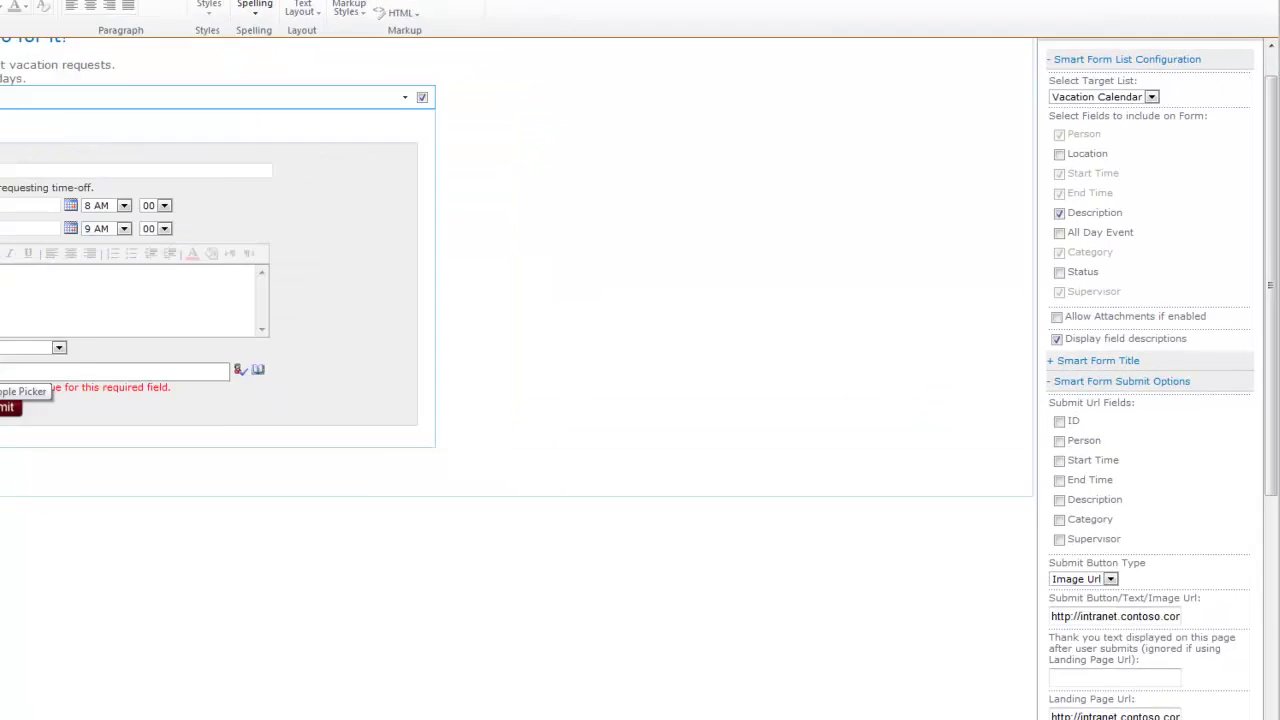
- Enter 'Success! Please enter next item.' in the Thank you text box of Submit Options
left_click_drag(1274, 424, 1276, 471)
left_click_drag(1274, 340, 1275, 418)
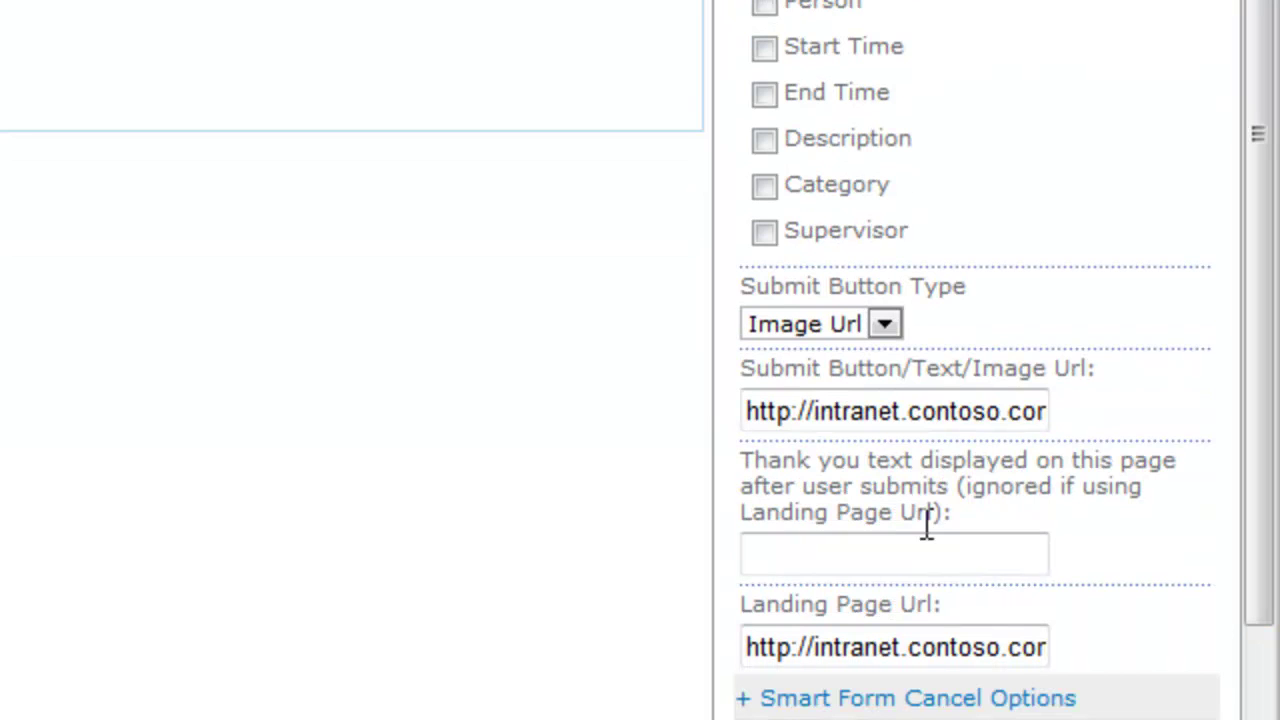
left_click(893, 550)
type("Success!")
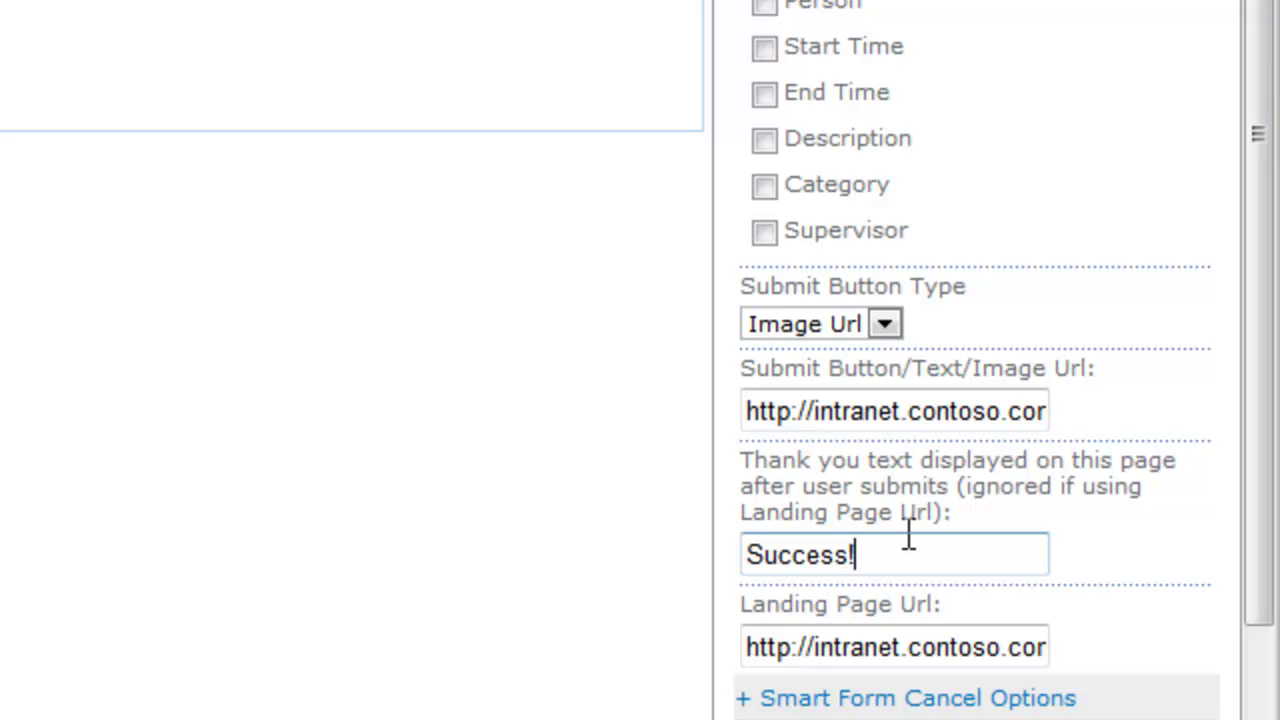
type(" Please ent")
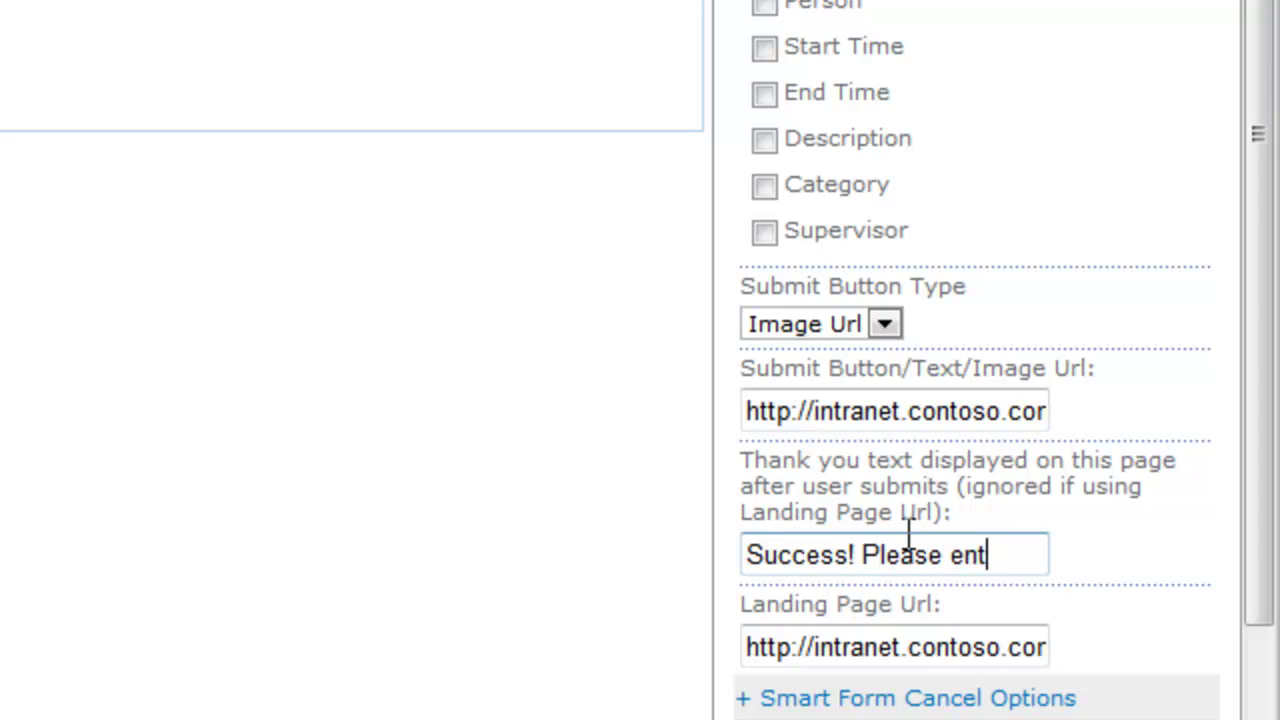
type("er next")
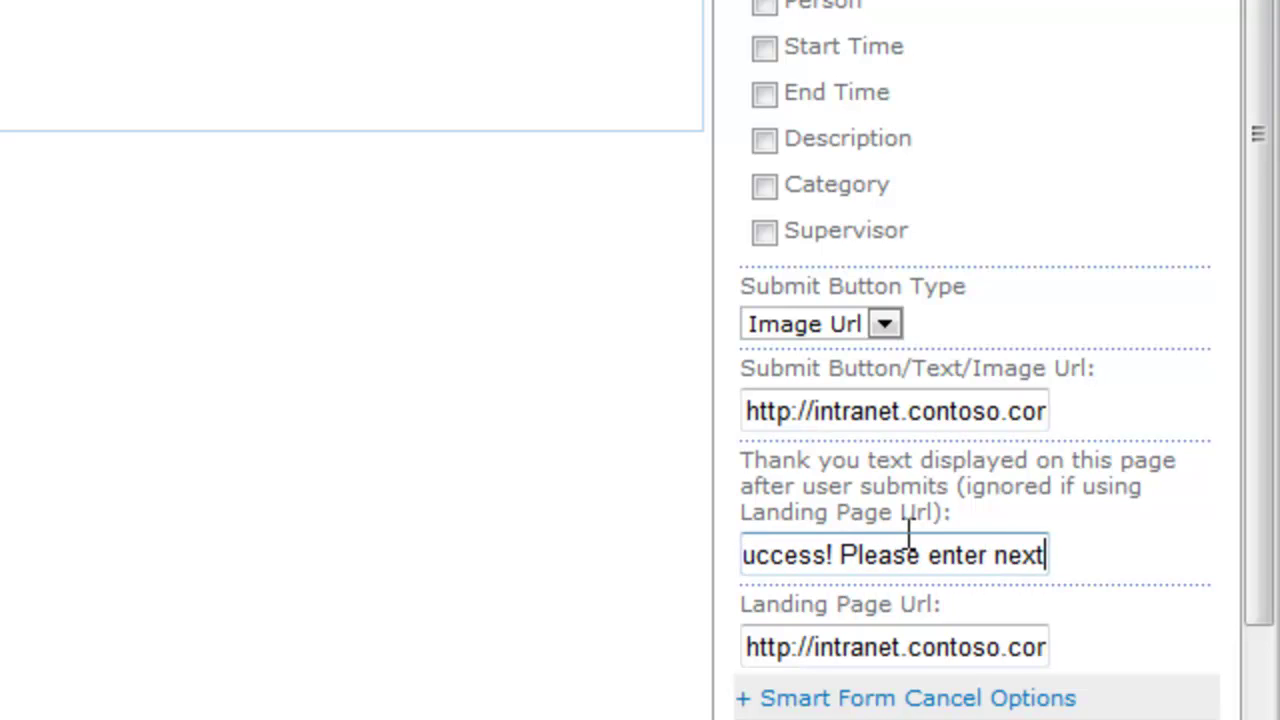
type(" item.")
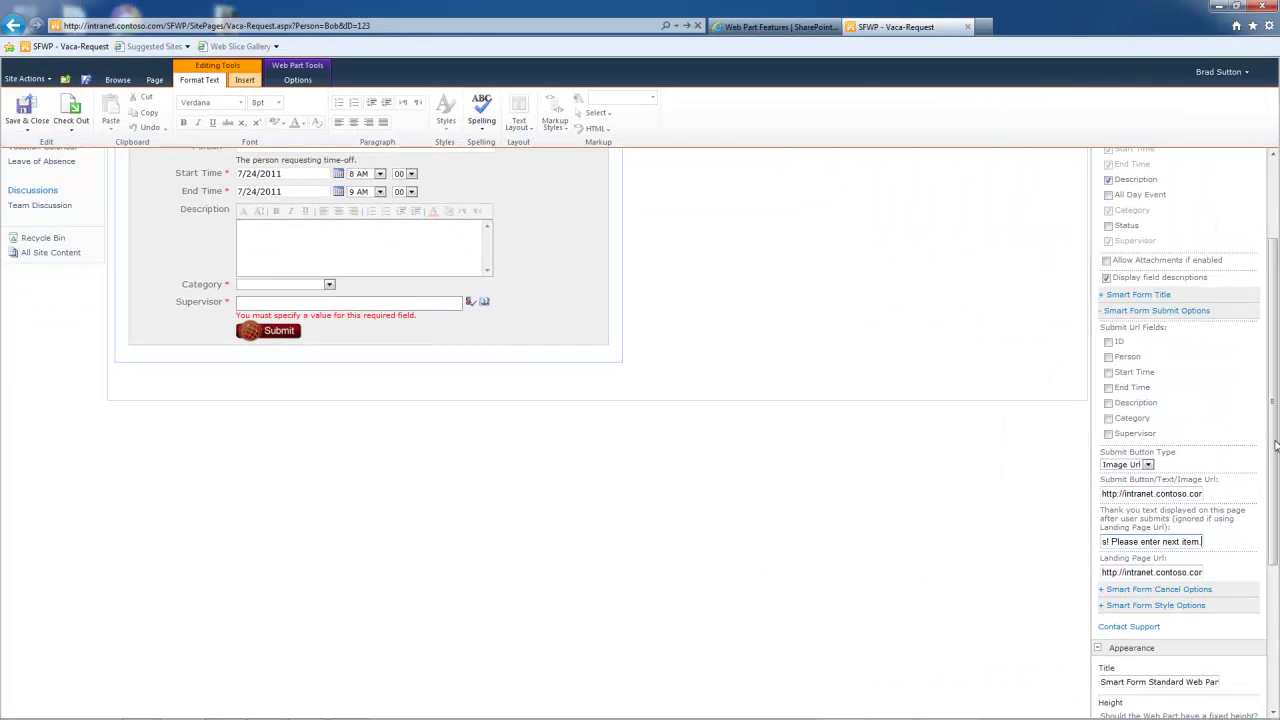
left_click_drag(1276, 447, 1276, 405)
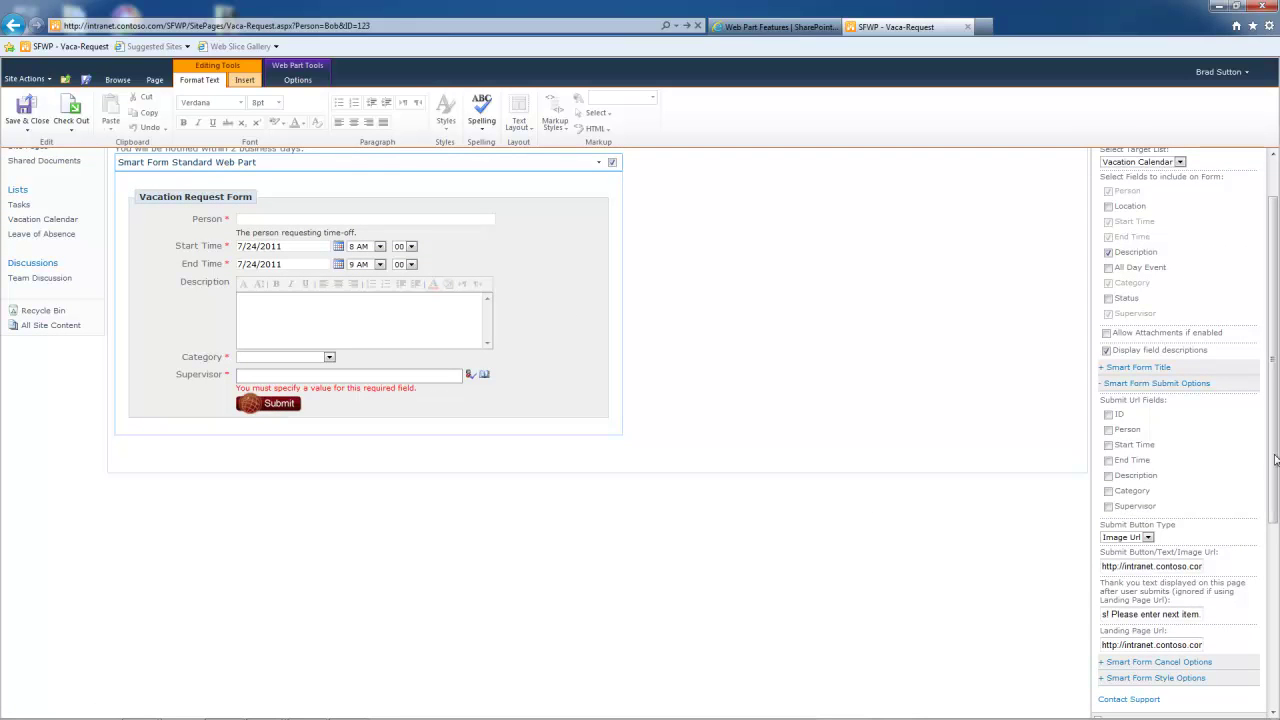
left_click_drag(1275, 458, 1275, 500)
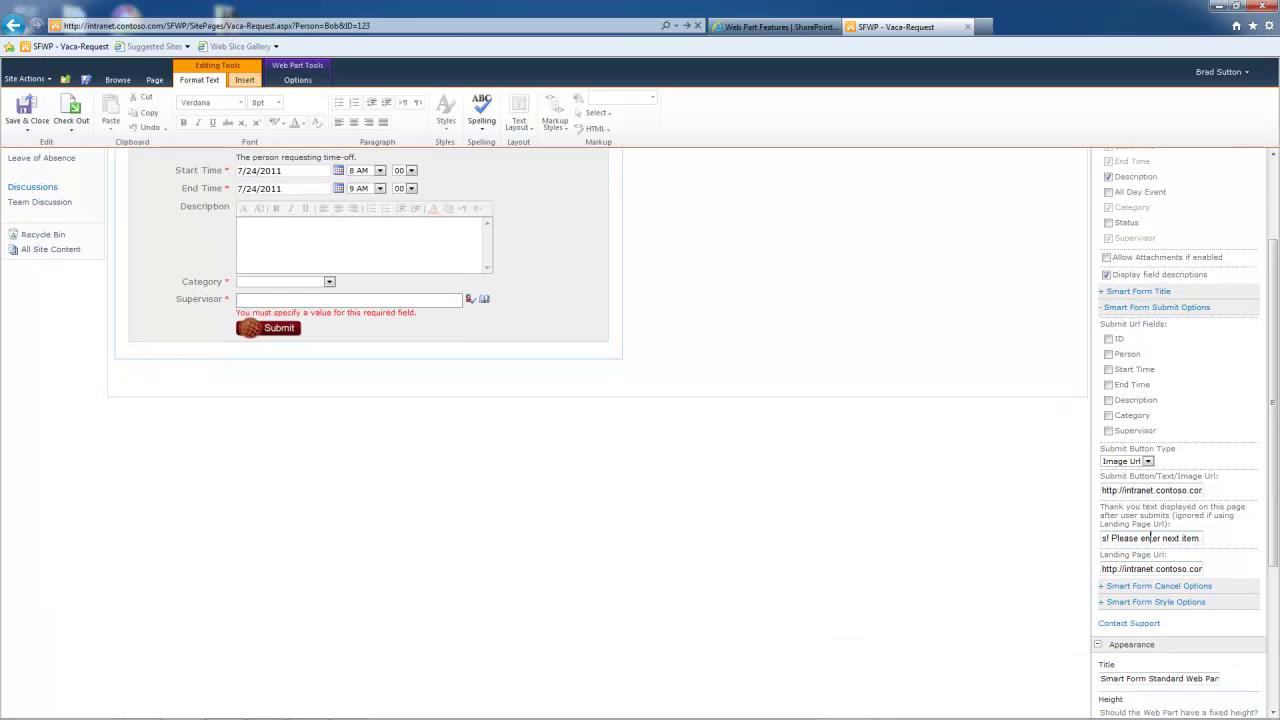
- Clear the Thank you text and confirm the Landing Page Url ends in Form%20Landing.aspx
key("ctrl+a")
key("BackSpace")
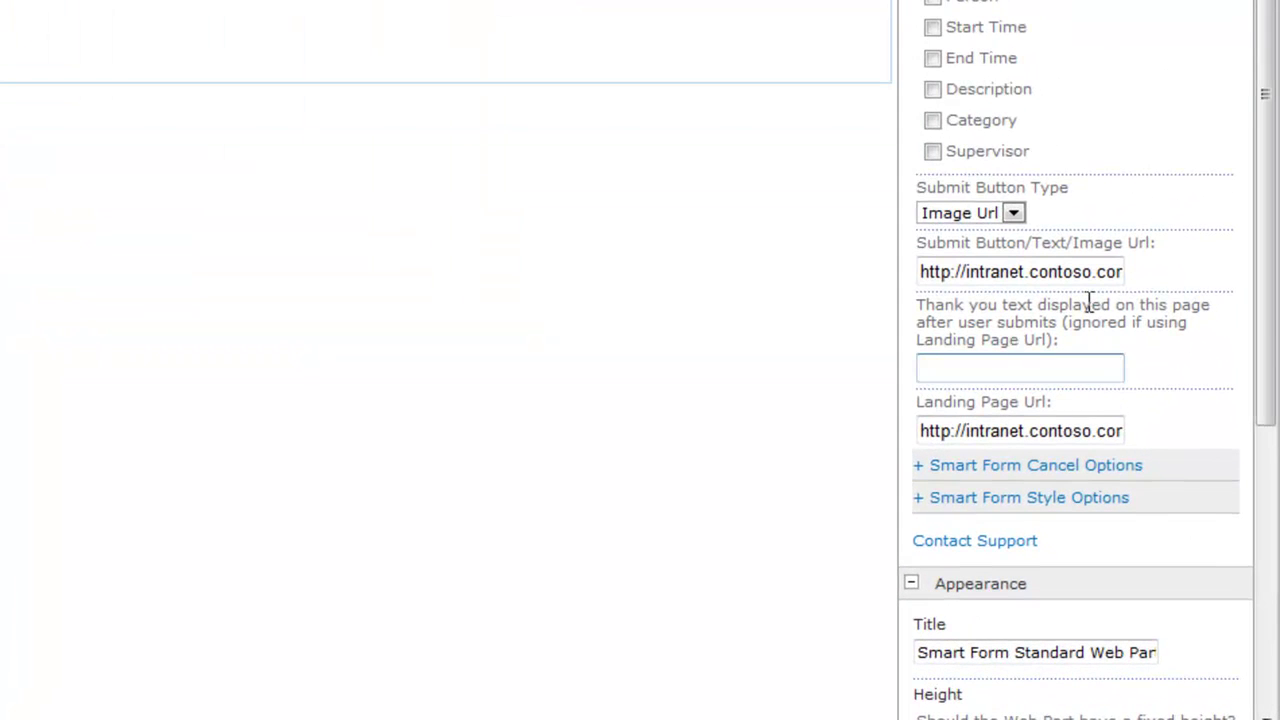
scroll(1257, 394, "down", 3)
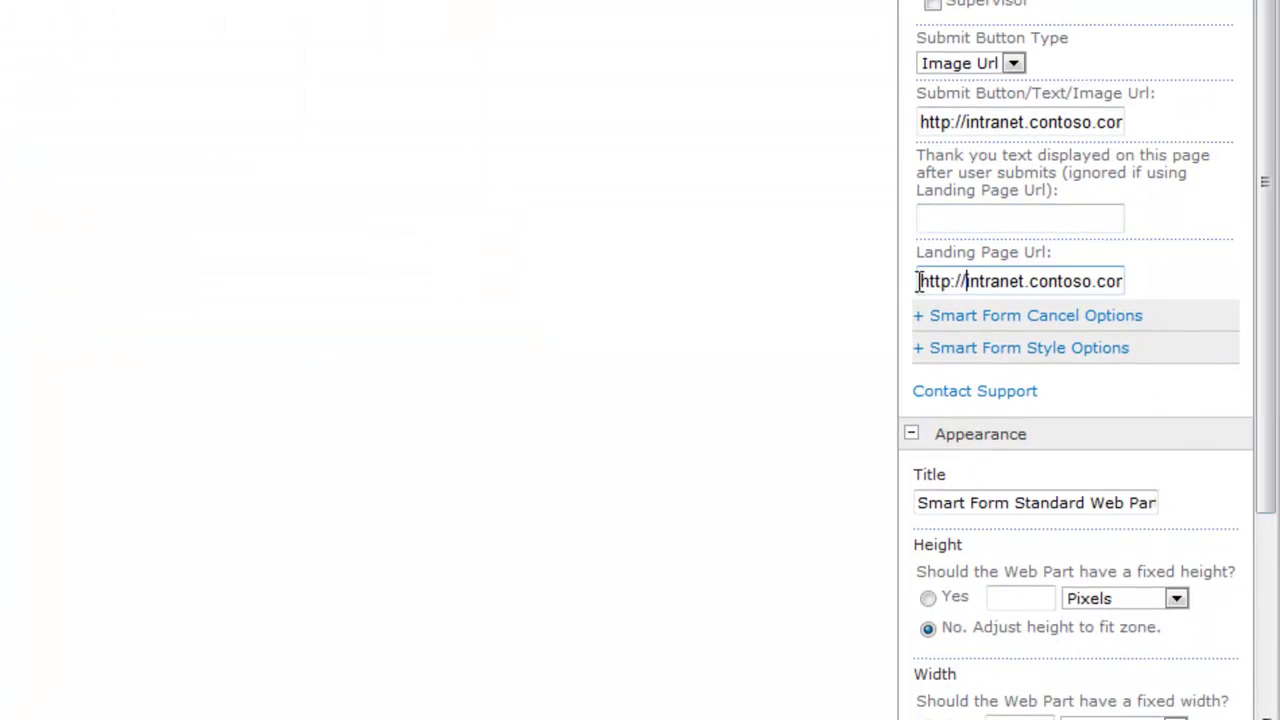
left_click_drag(920, 281, 1215, 297)
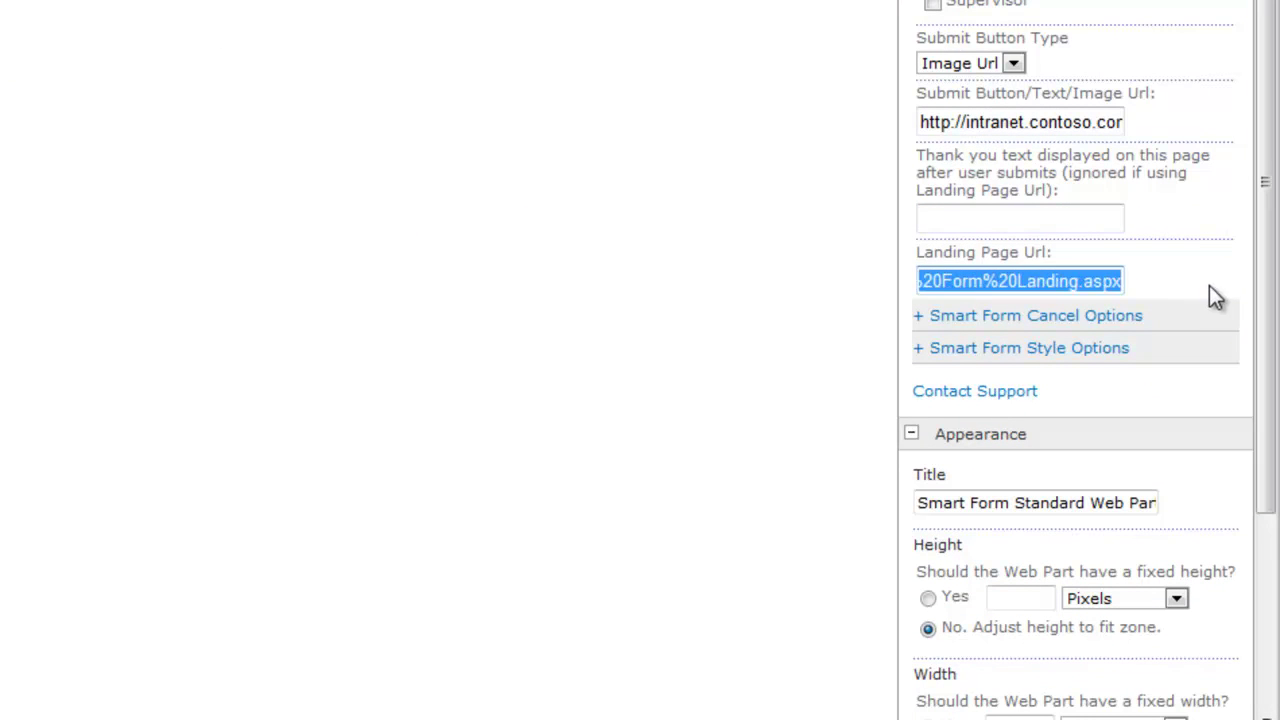
left_click(1108, 288)
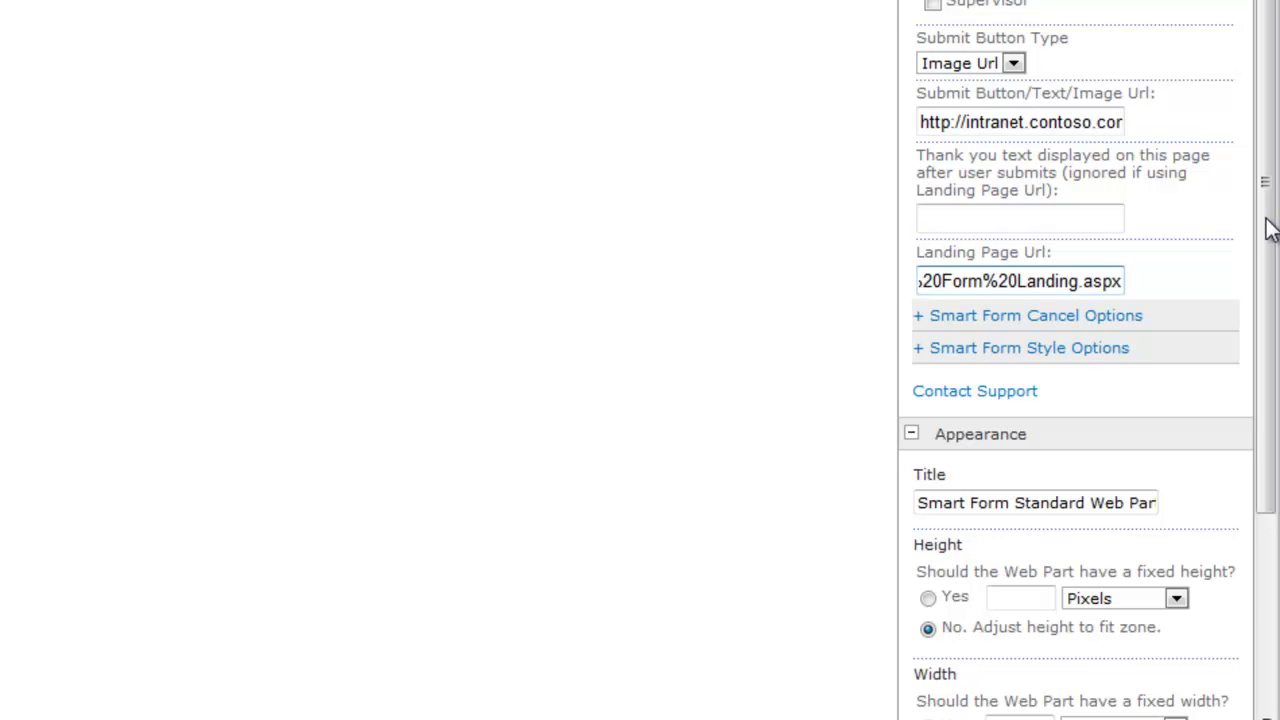
left_click_drag(1268, 228, 1260, 63)
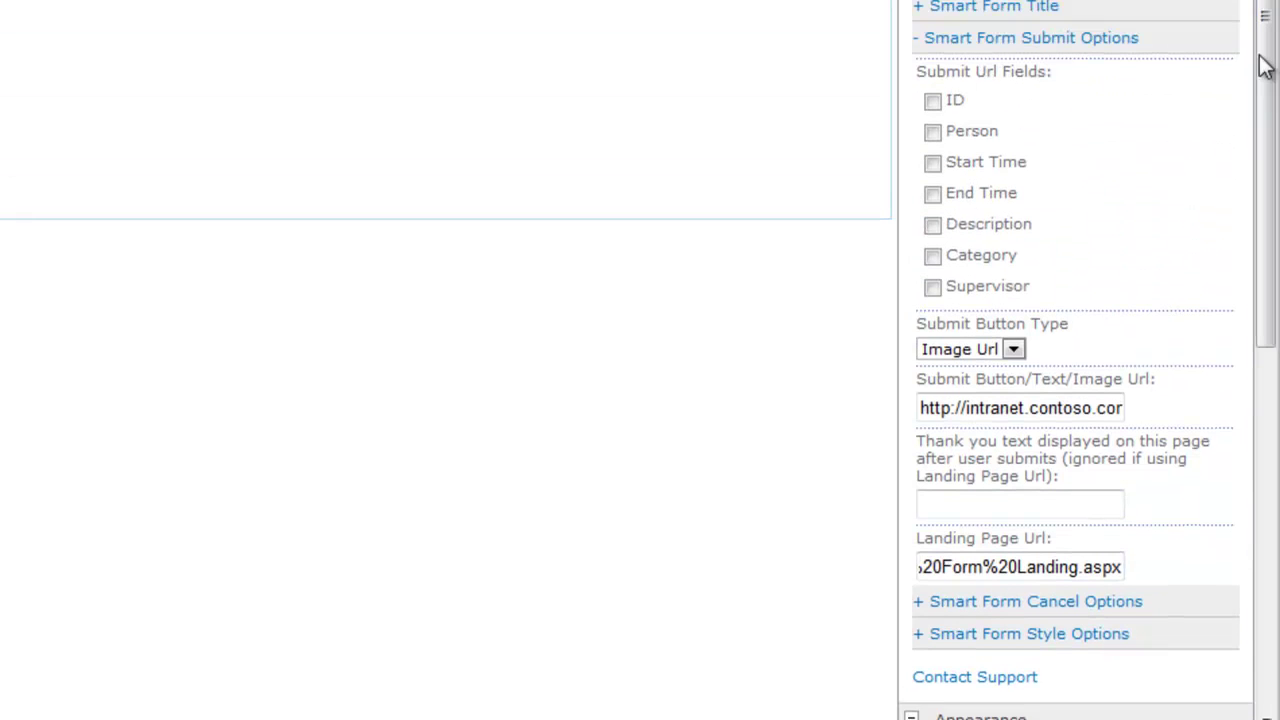
- Collapse Submit Options and expand Cancel Options, showing 'Do not show Cancel' with empty fields
left_click(922, 42)
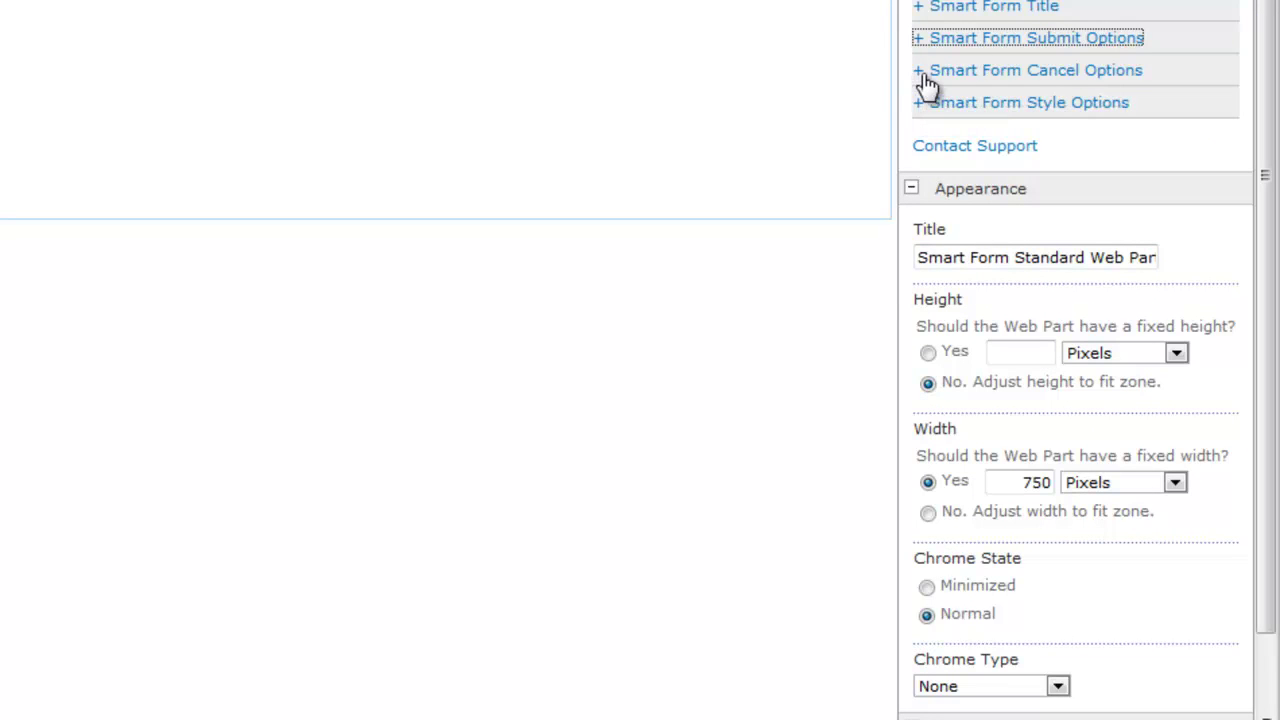
left_click(920, 75)
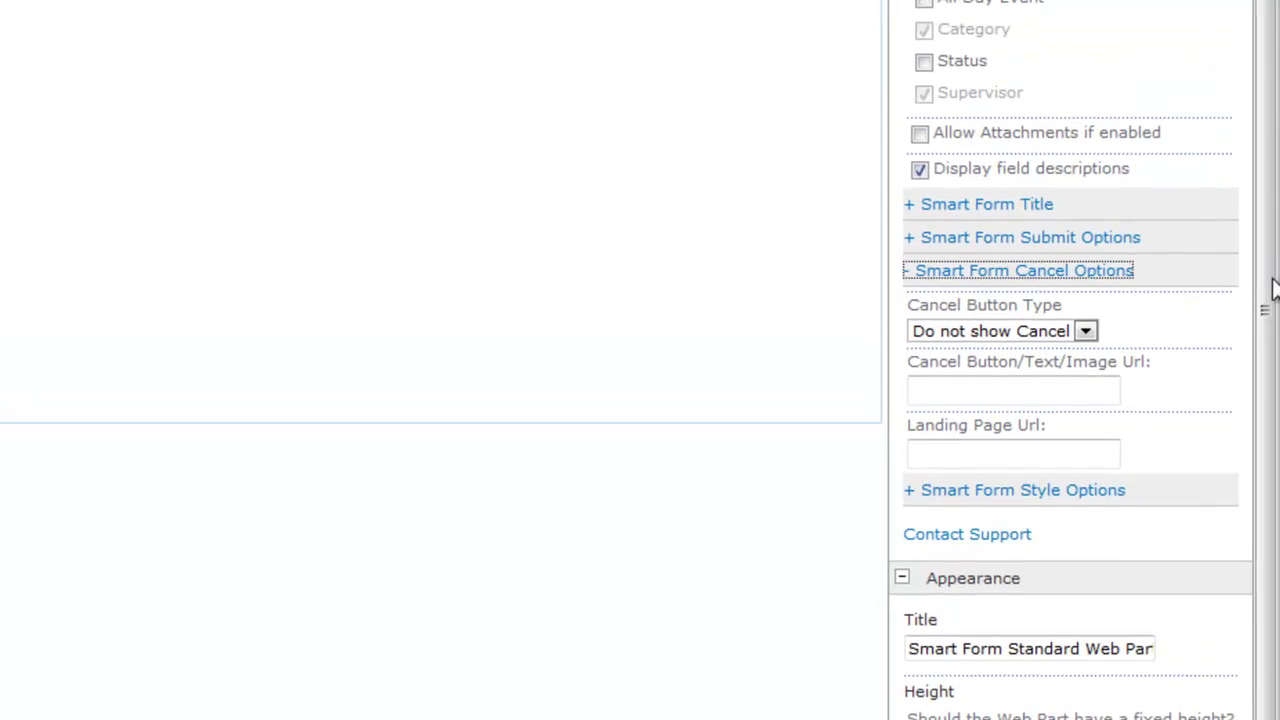
left_click_drag(1274, 286, 1269, 529)
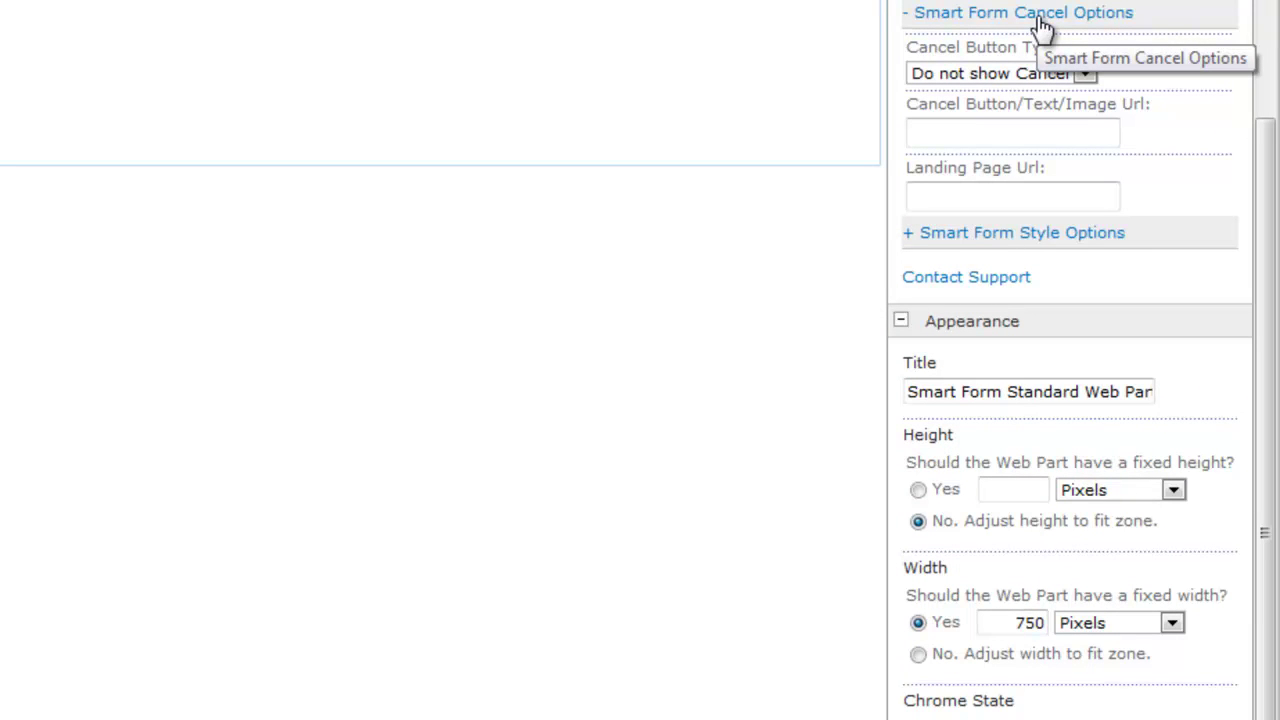
- Try Image Url, revert Cancel Button Type to 'Do not show Cancel', then collapse Cancel Options
left_click(1008, 78)
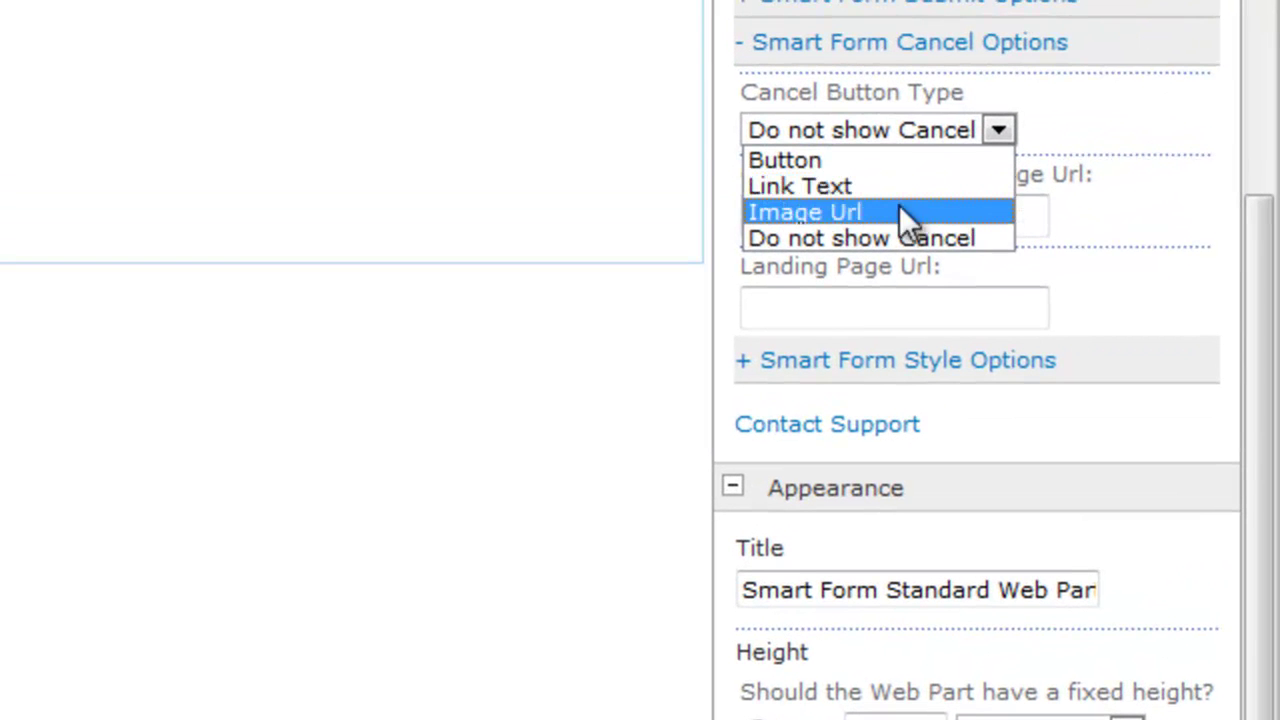
left_click(849, 212)
left_click(897, 130)
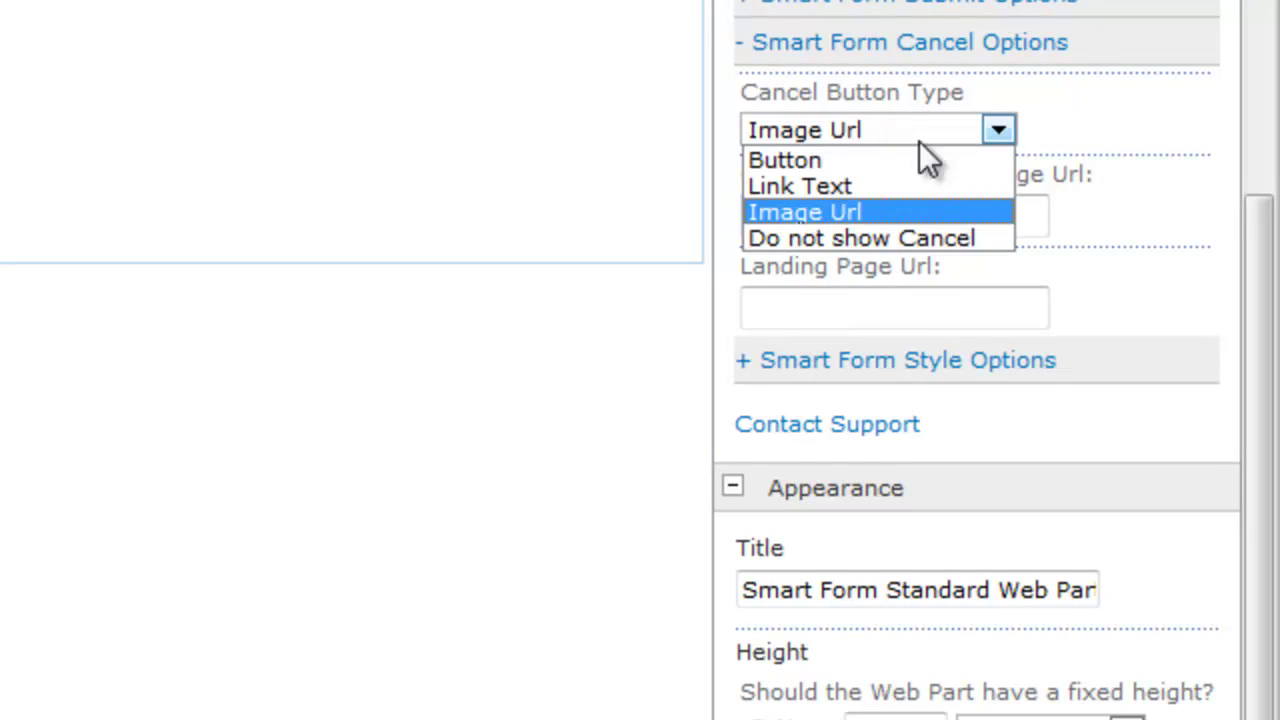
left_click(800, 236)
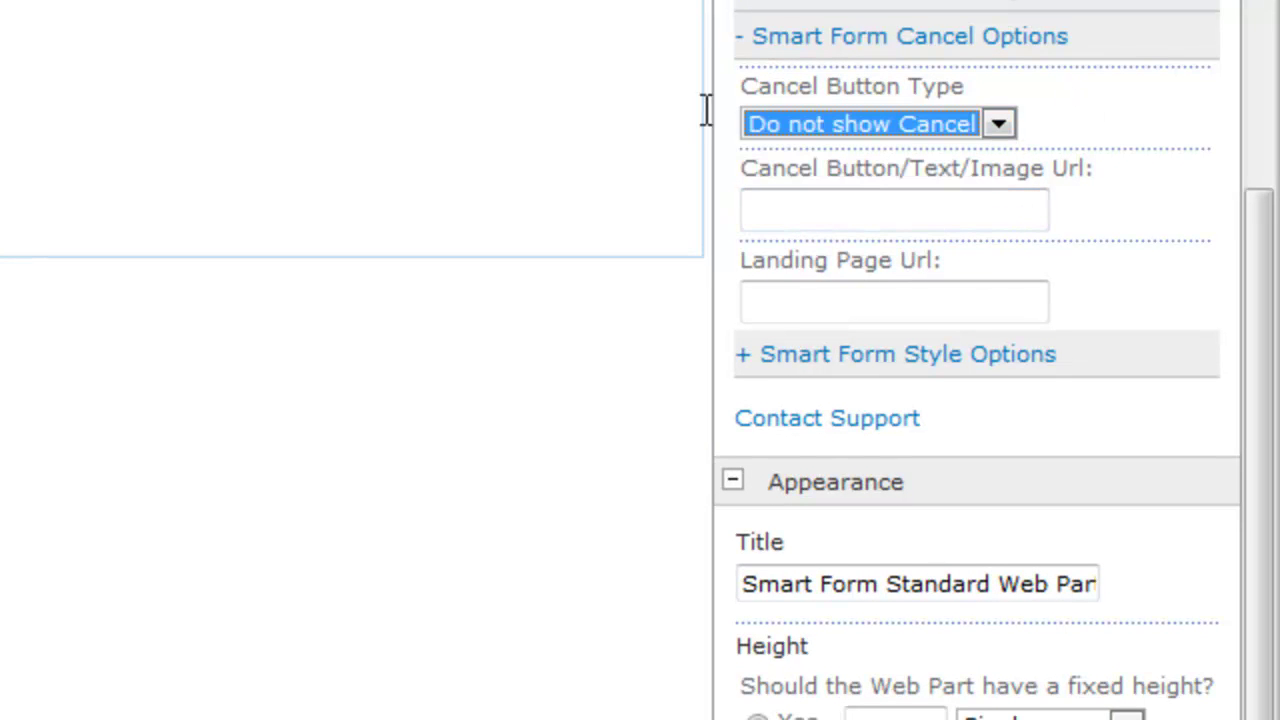
left_click(800, 211)
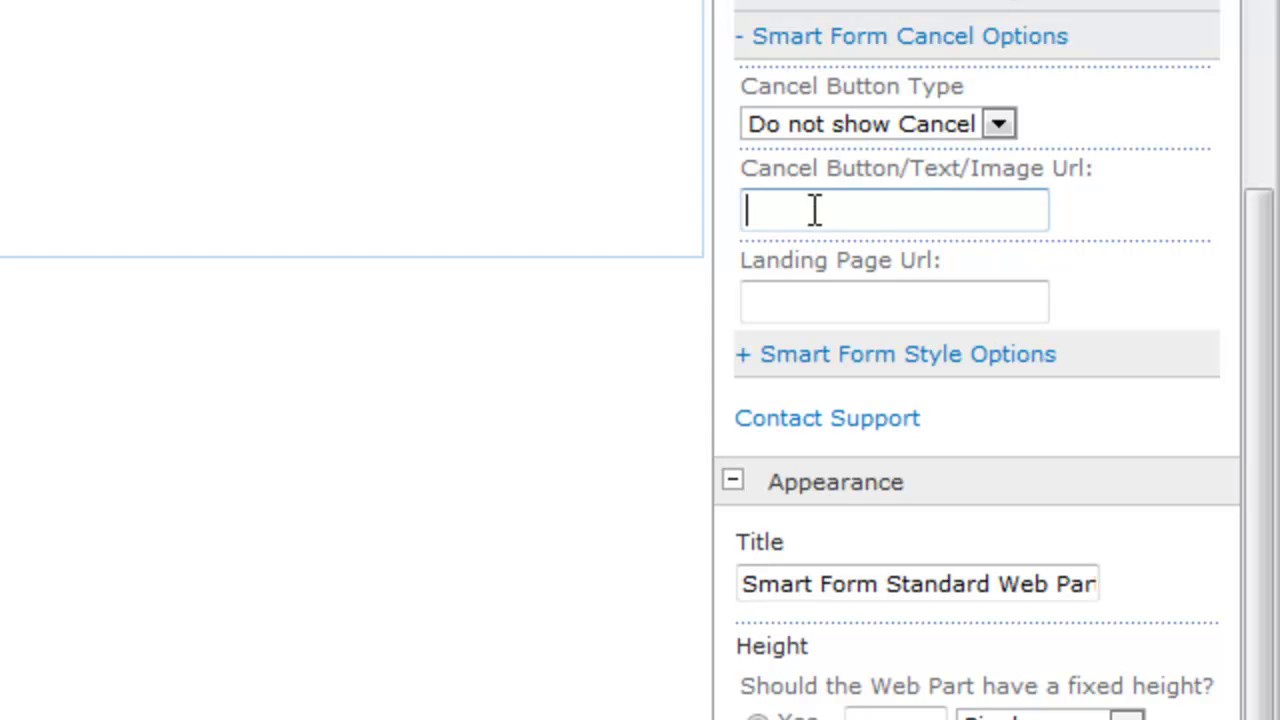
left_click(763, 303)
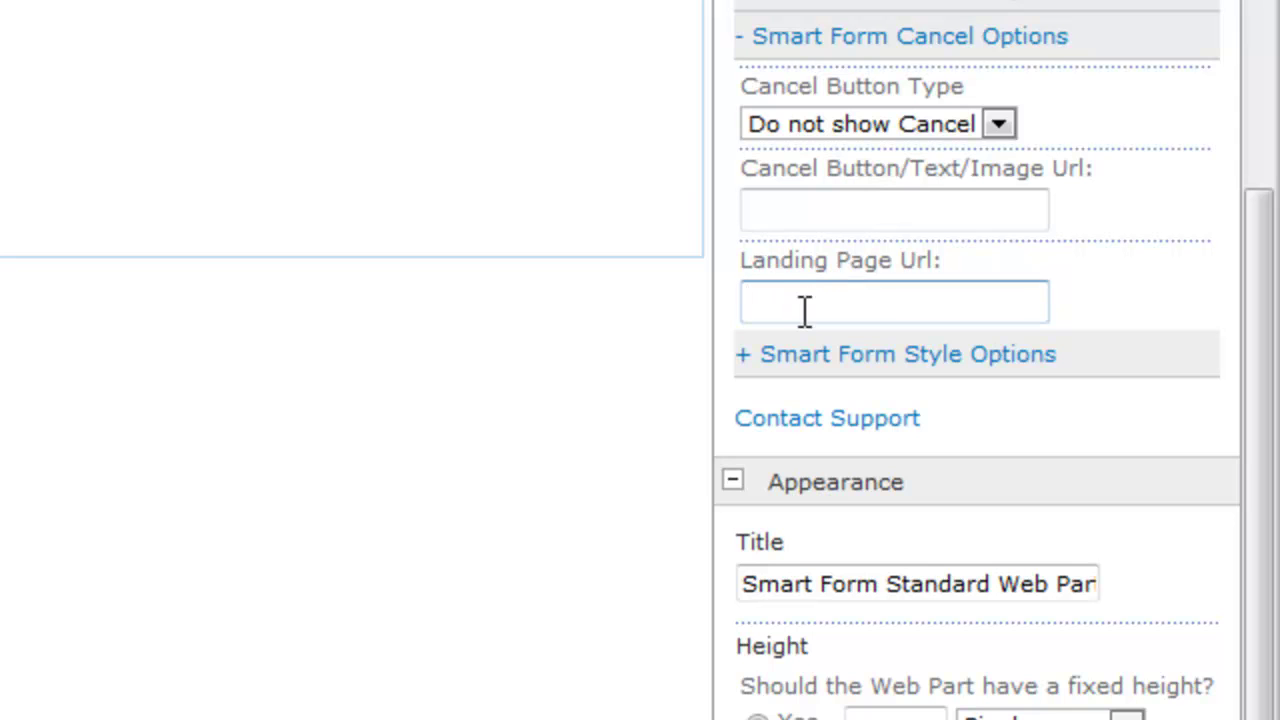
left_click(750, 38)
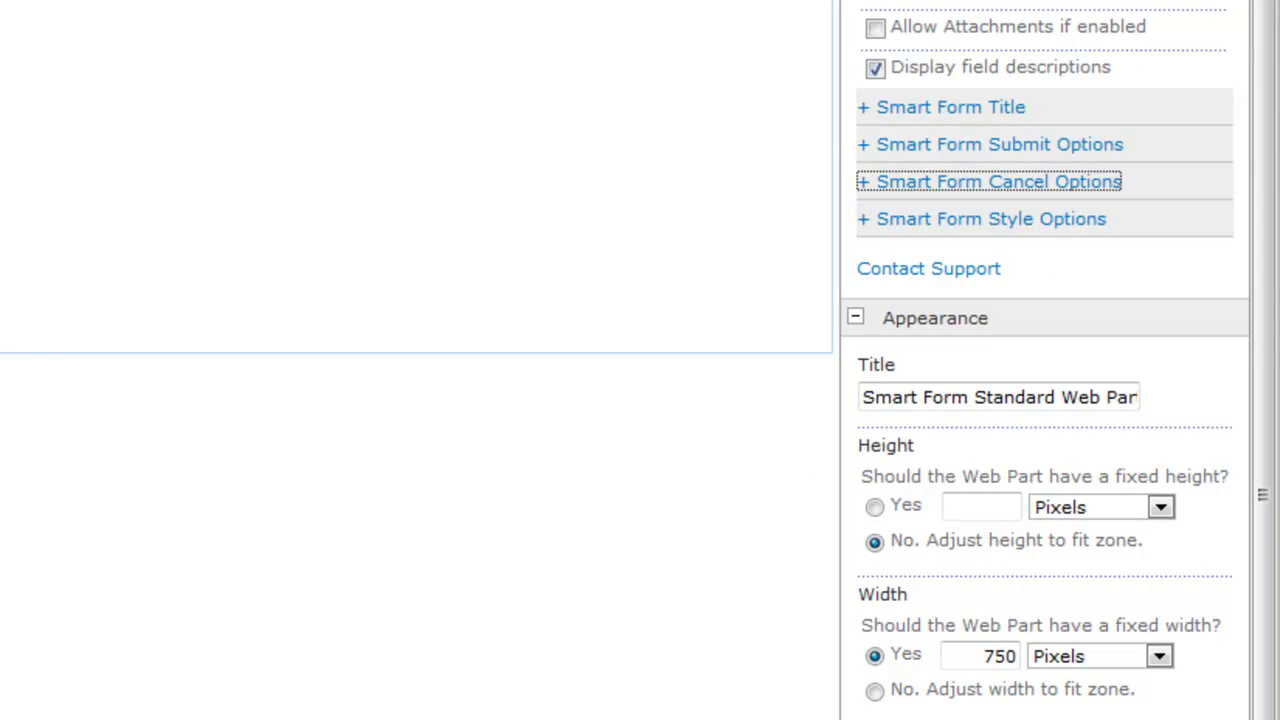
- Expand Smart Form Style Options and highlight the CSS file link ending in smart.css
left_click(869, 226)
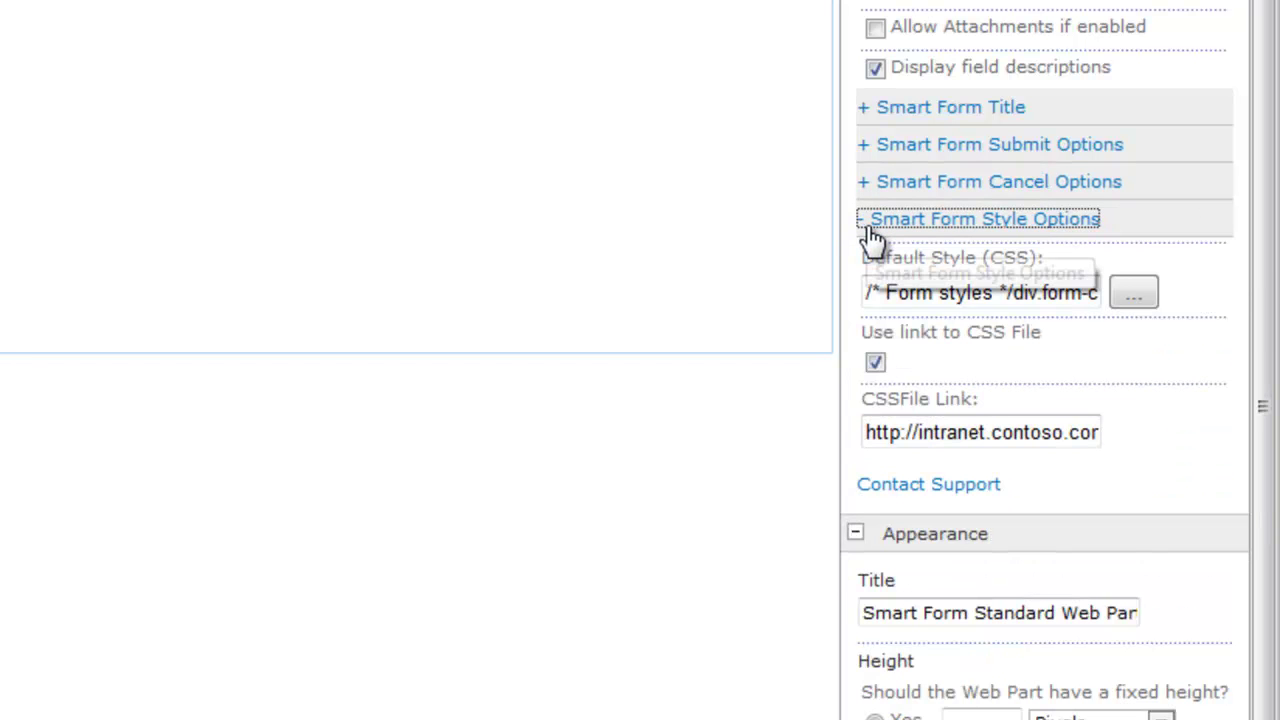
left_click_drag(1268, 276, 1267, 366)
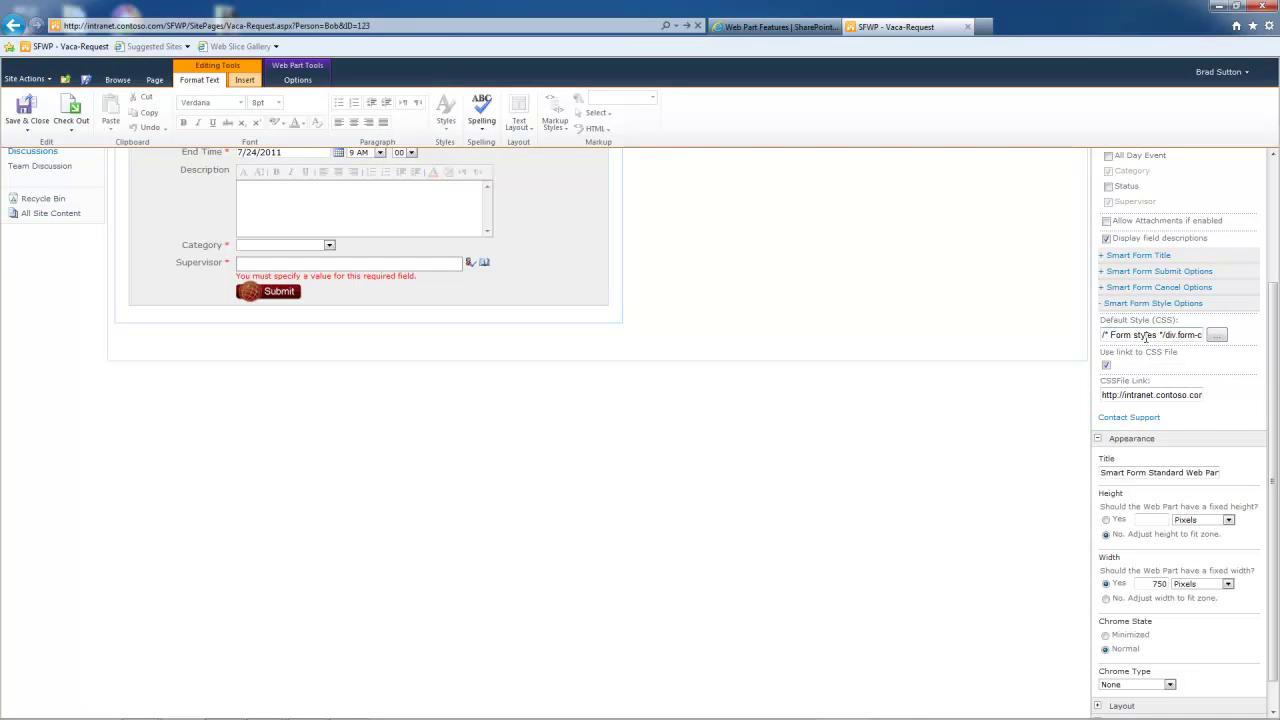
left_click_drag(1273, 372, 1273, 282)
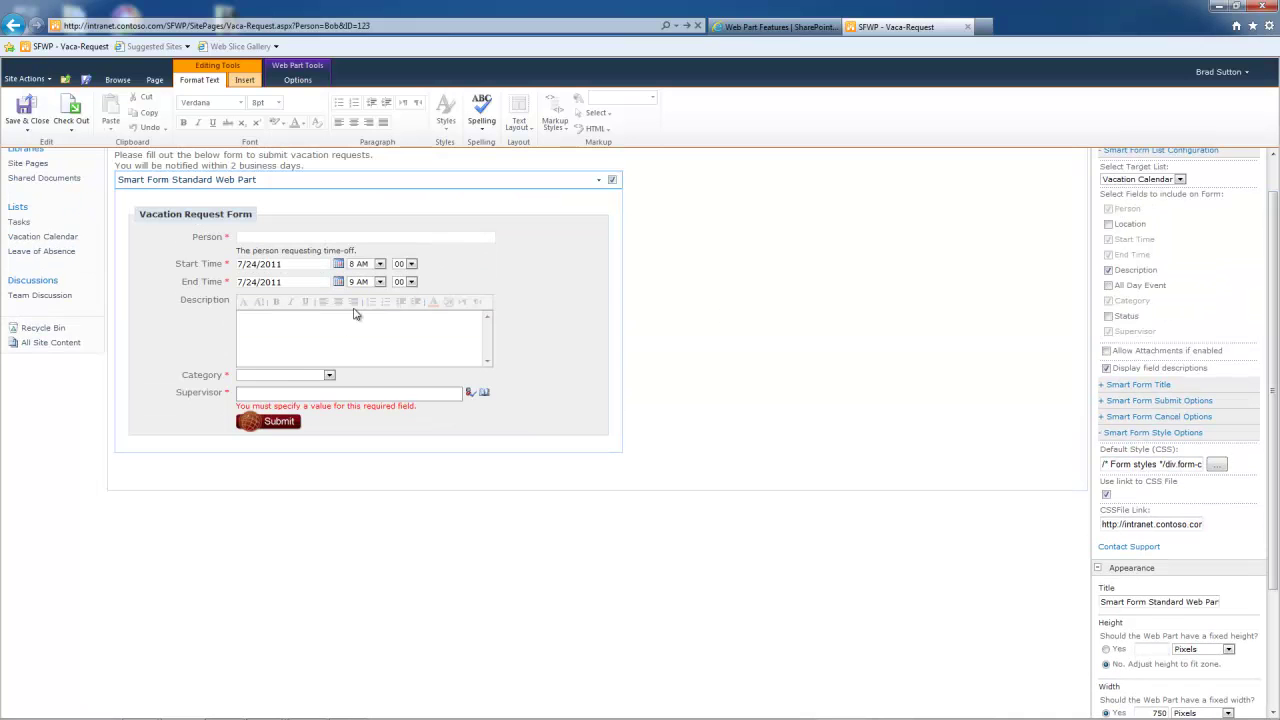
left_click_drag(1275, 390, 1274, 482)
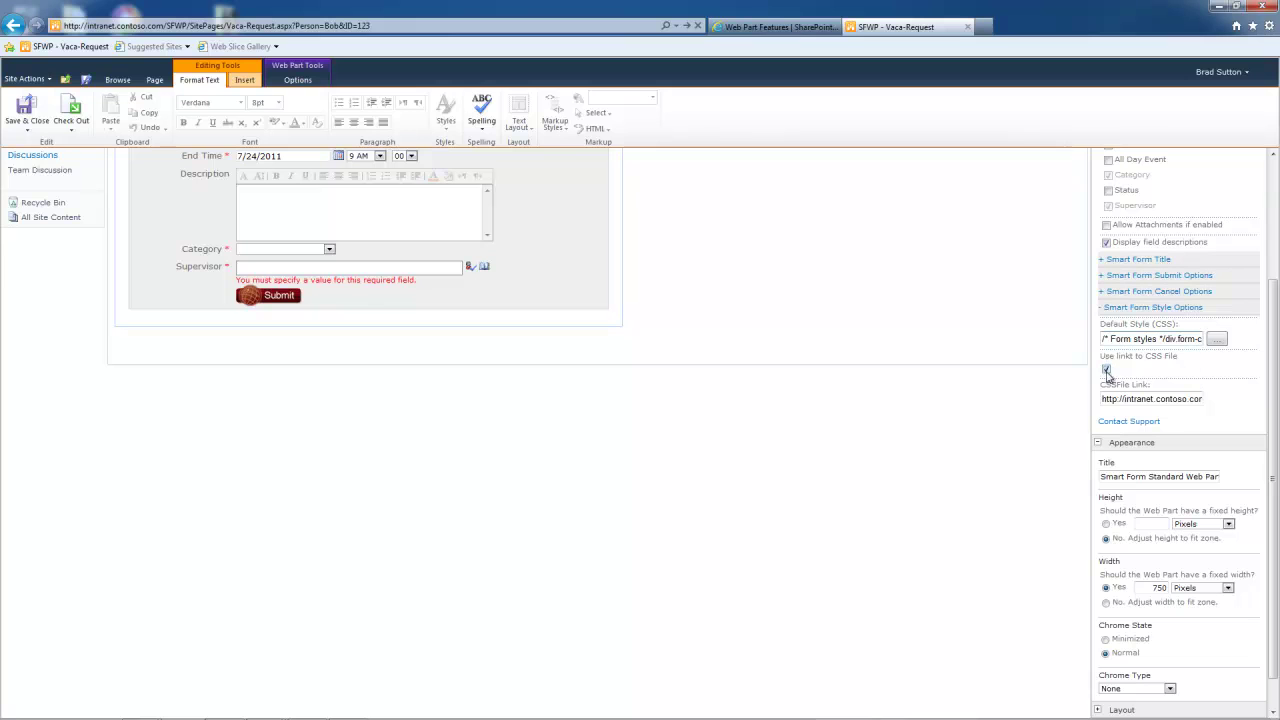
left_click_drag(1102, 399, 1196, 402)
left_click(1202, 400)
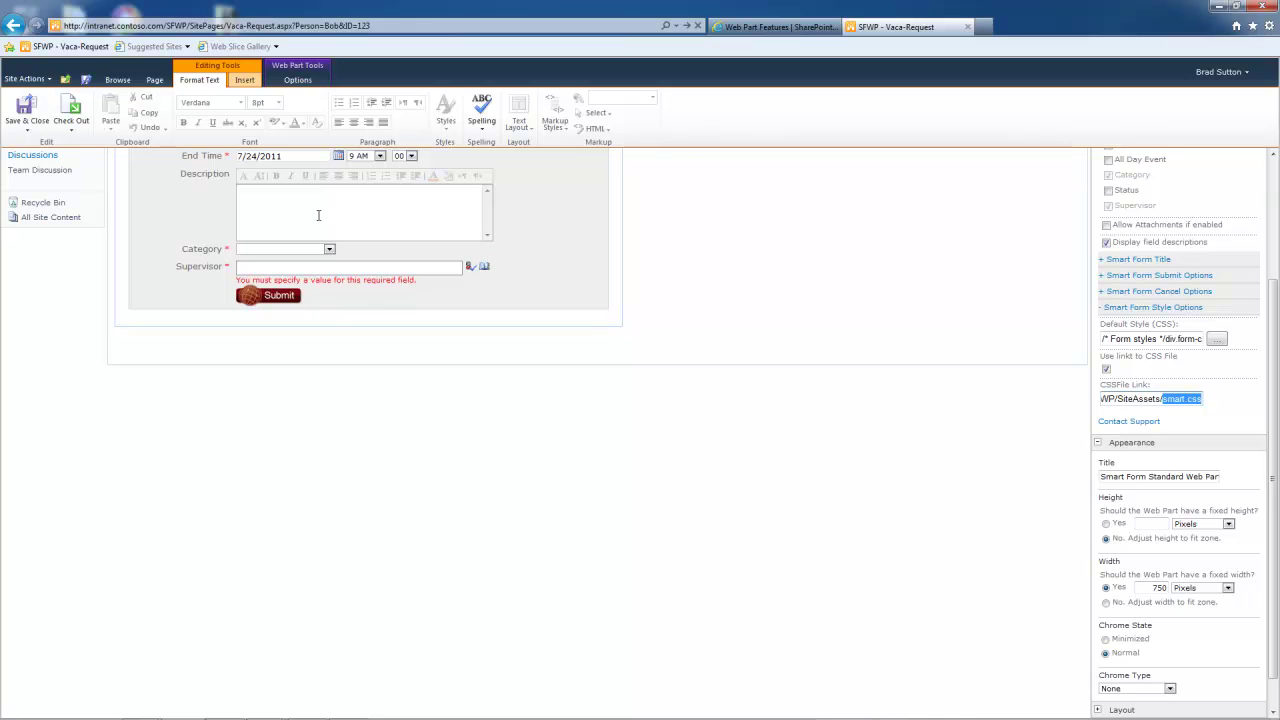
left_click(1178, 399)
left_click_drag(1168, 399, 1202, 400)
left_click(1190, 399)
left_click_drag(1163, 399, 1204, 400)
left_click(1184, 402)
left_click(1150, 338)
left_click_drag(1163, 401, 1208, 401)
left_click(1222, 416)
left_click(1168, 339)
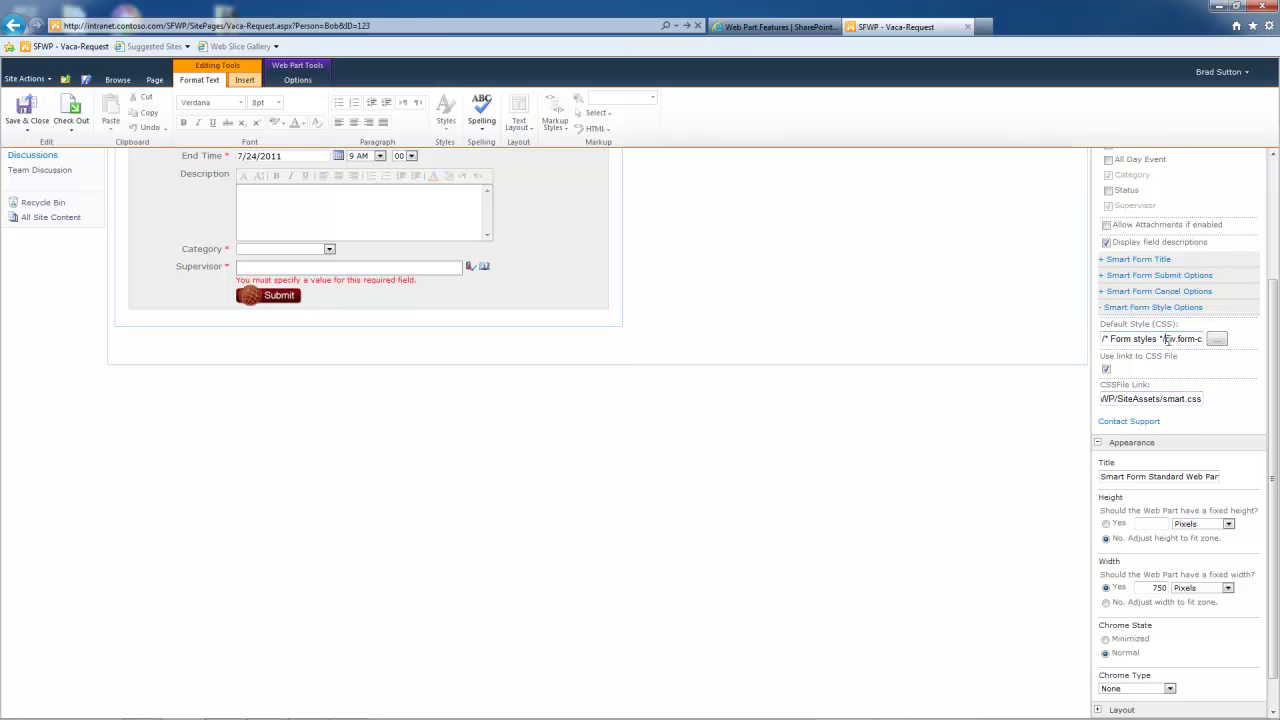
left_click(1168, 398)
left_click_drag(1168, 398, 1204, 400)
left_click(1217, 408)
left_click_drag(1163, 398, 1204, 400)
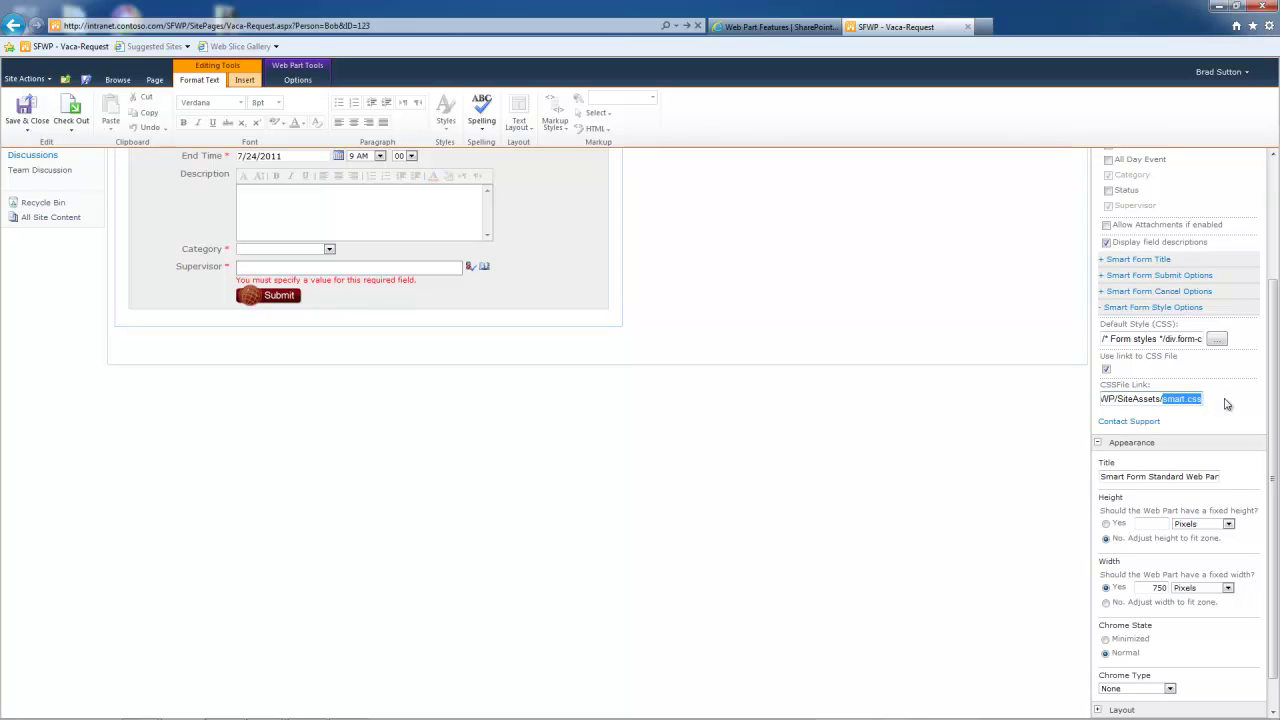
left_click(1172, 398)
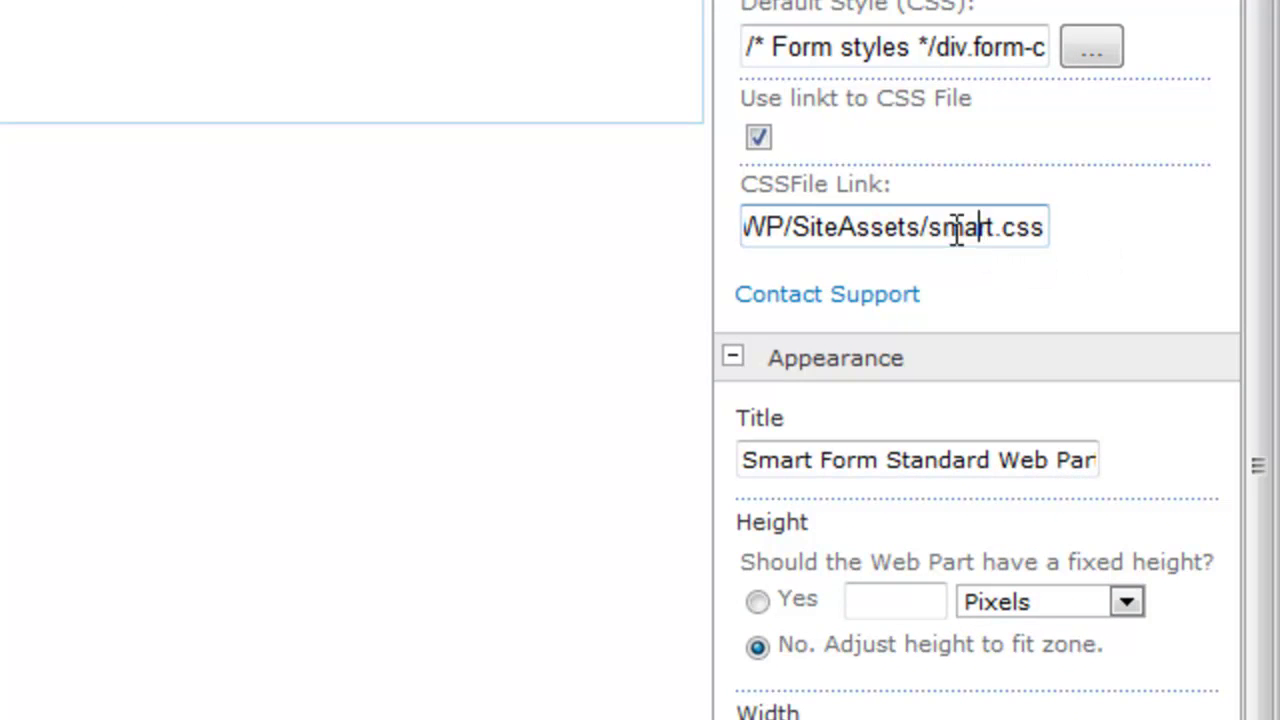
left_click_drag(929, 228, 1159, 291)
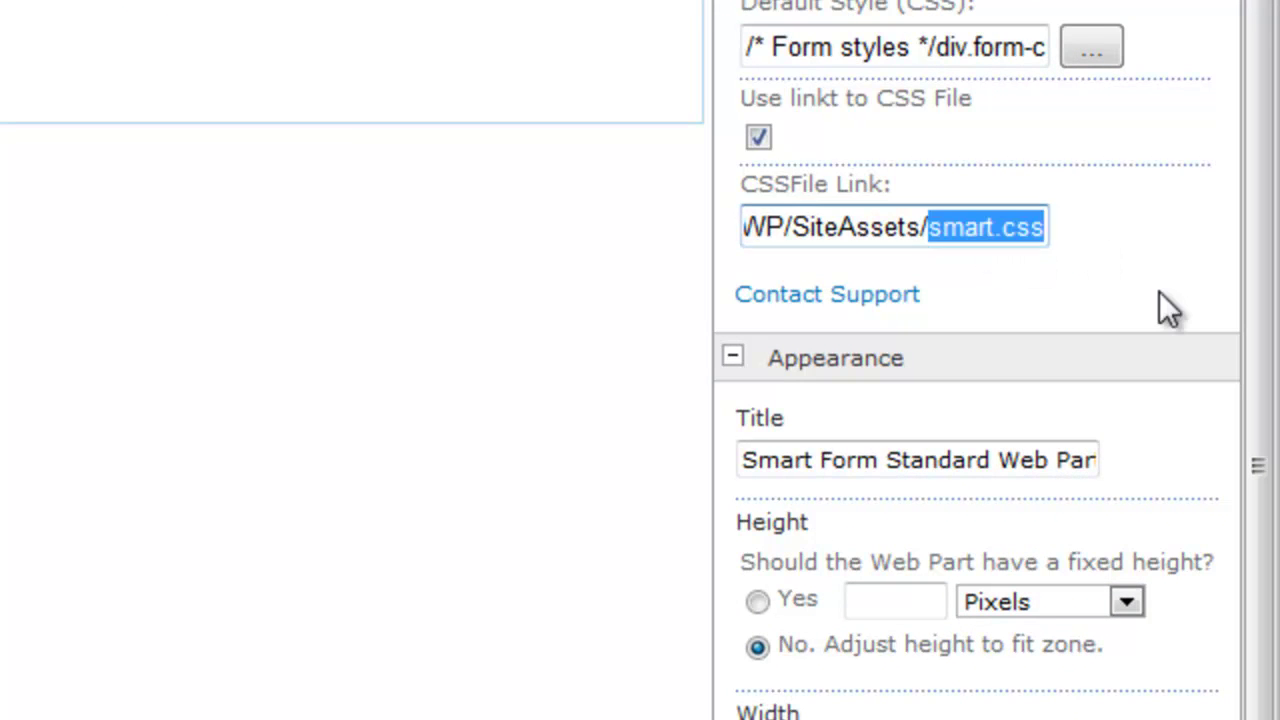
left_click(1015, 227)
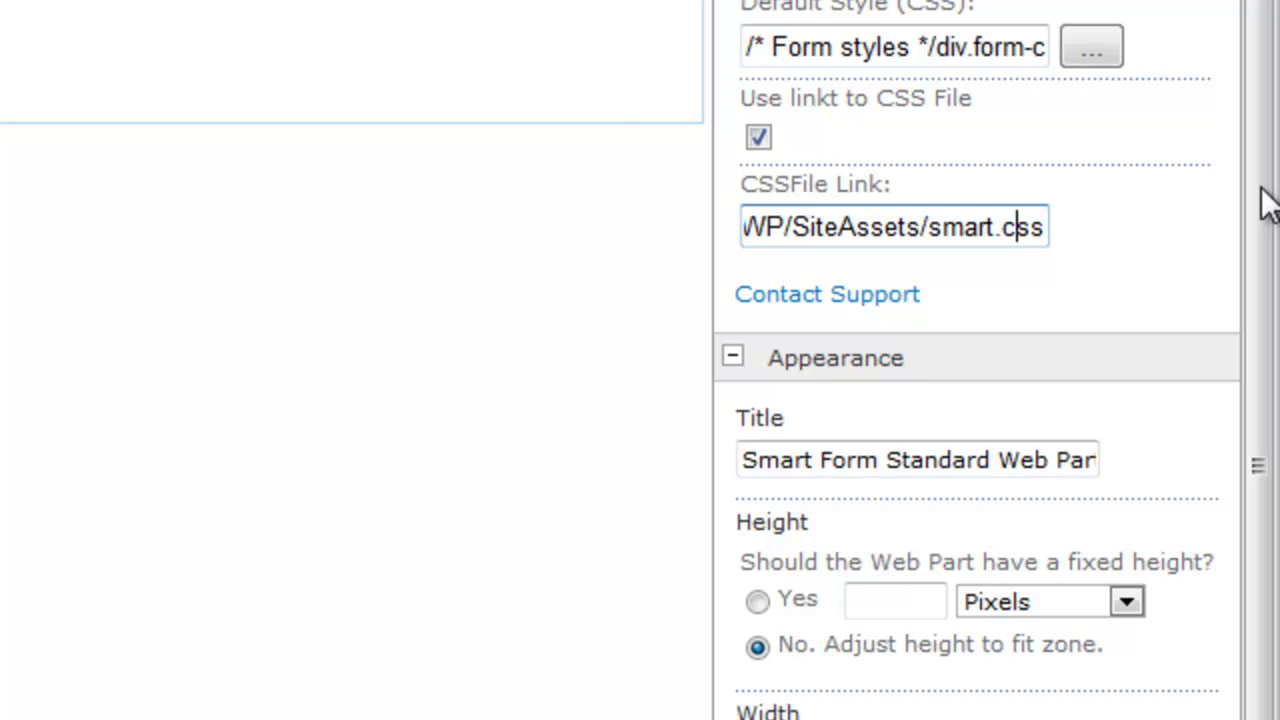
left_click_drag(1266, 206, 1262, 0)
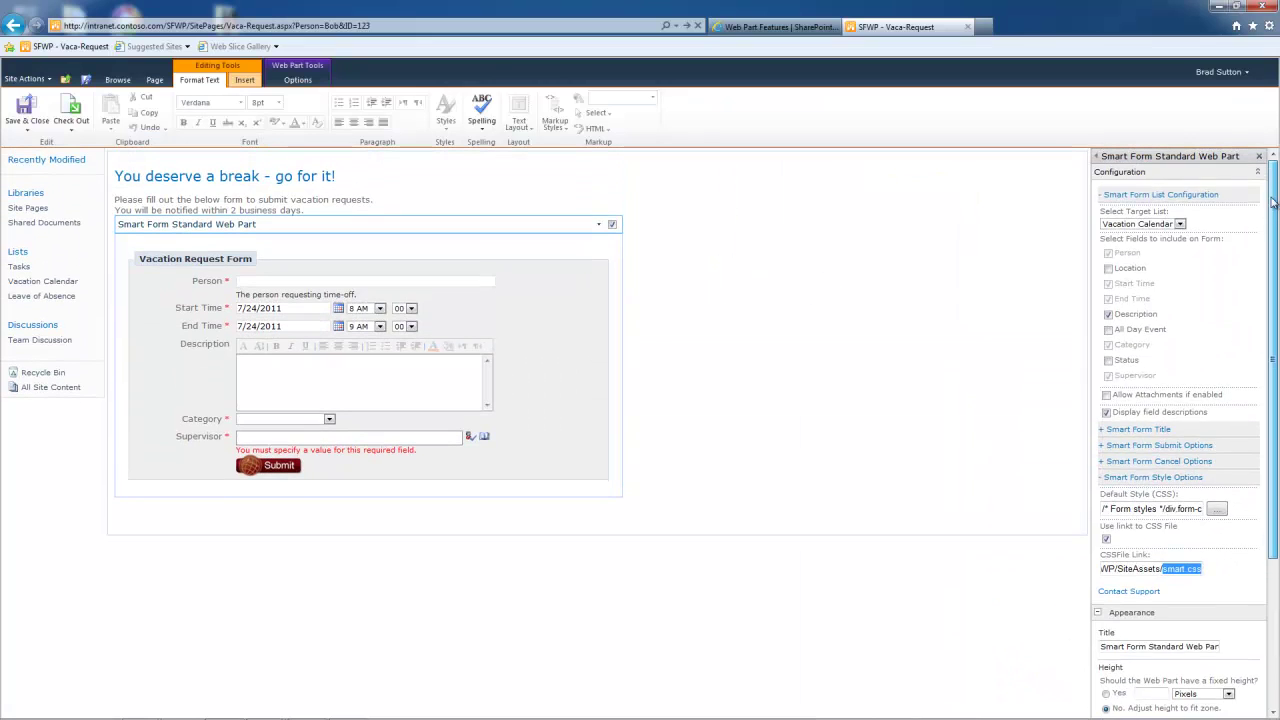
- Collapse the Smart Form List Configuration and Save & Close the Vaca-Request page
left_click(1160, 194)
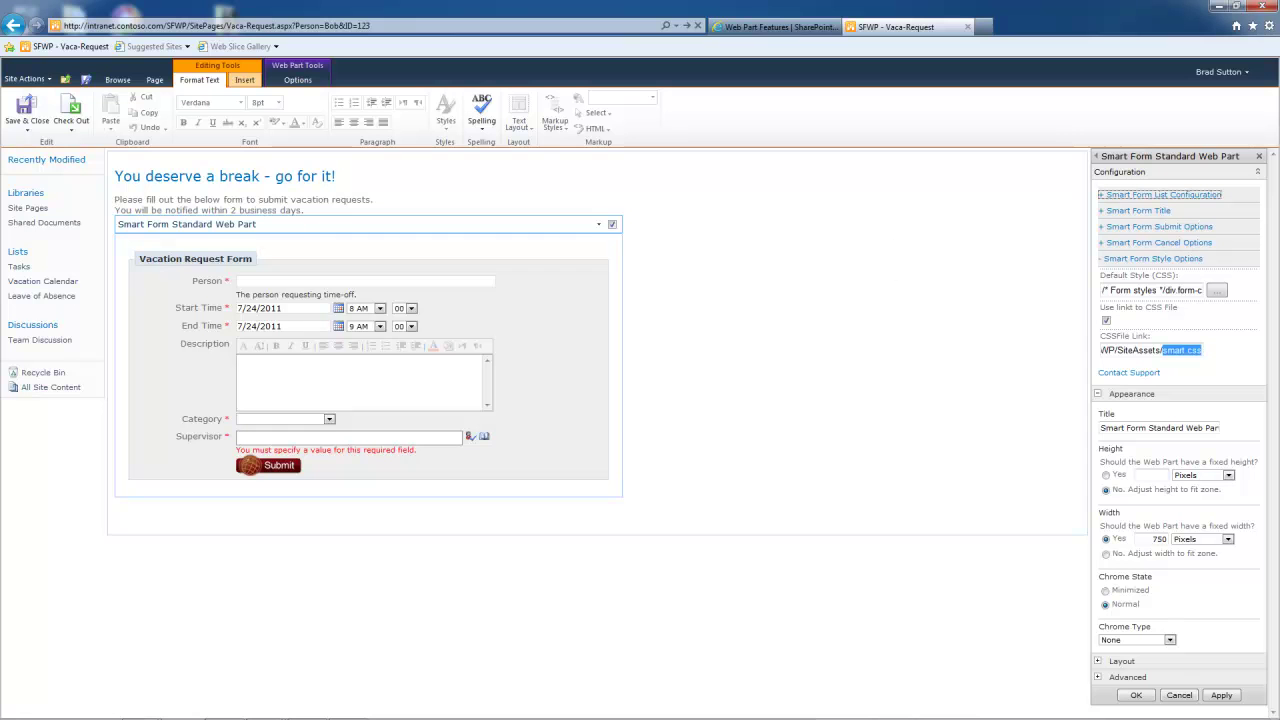
left_click(1177, 697)
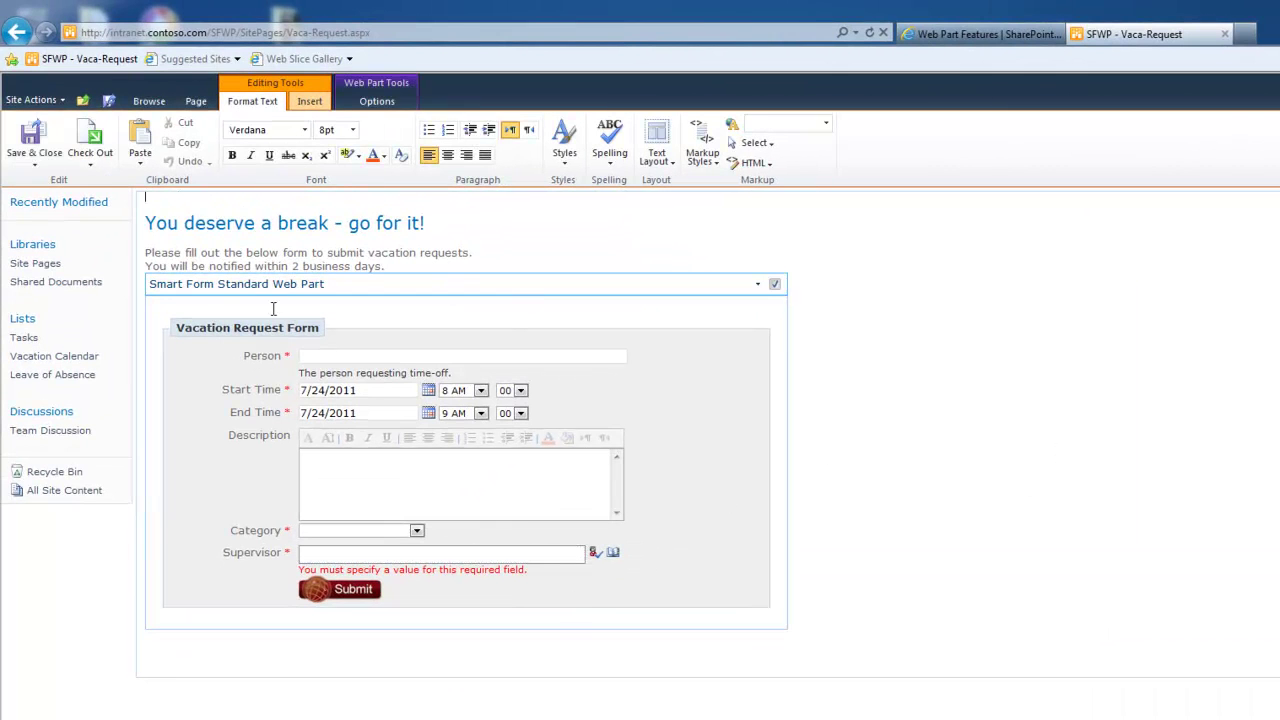
left_click(44, 148)
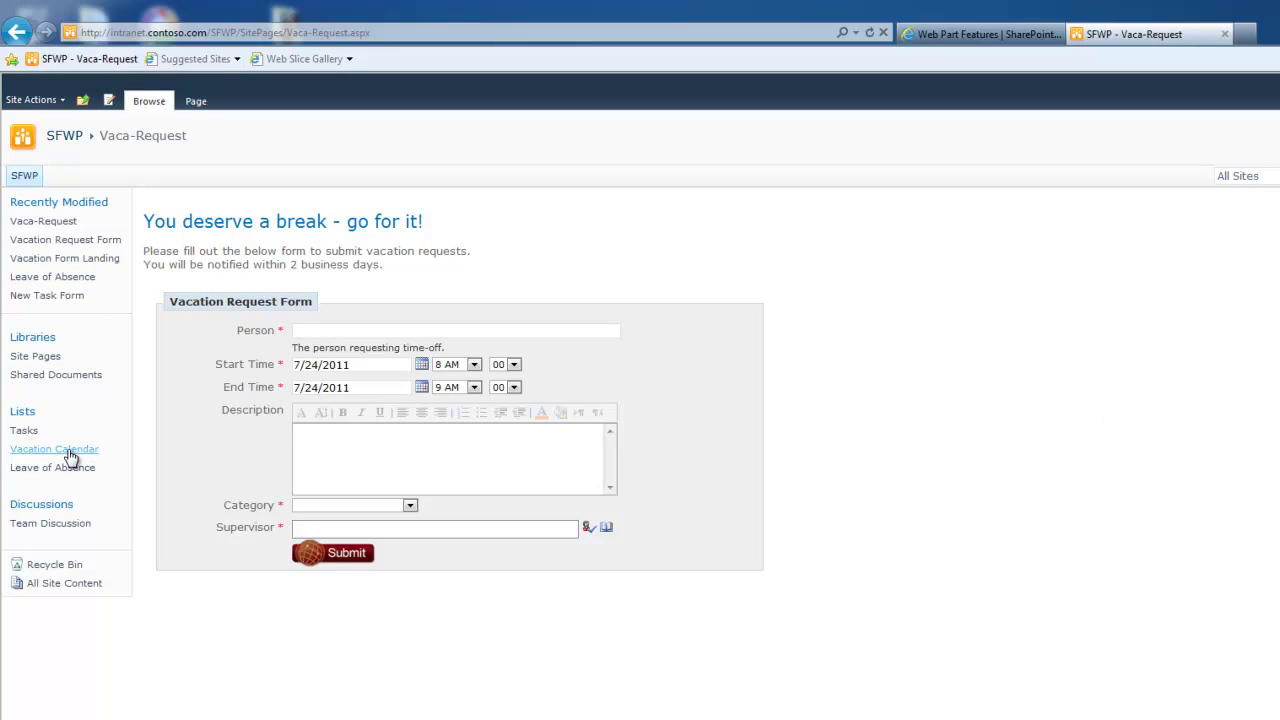
left_click(394, 440)
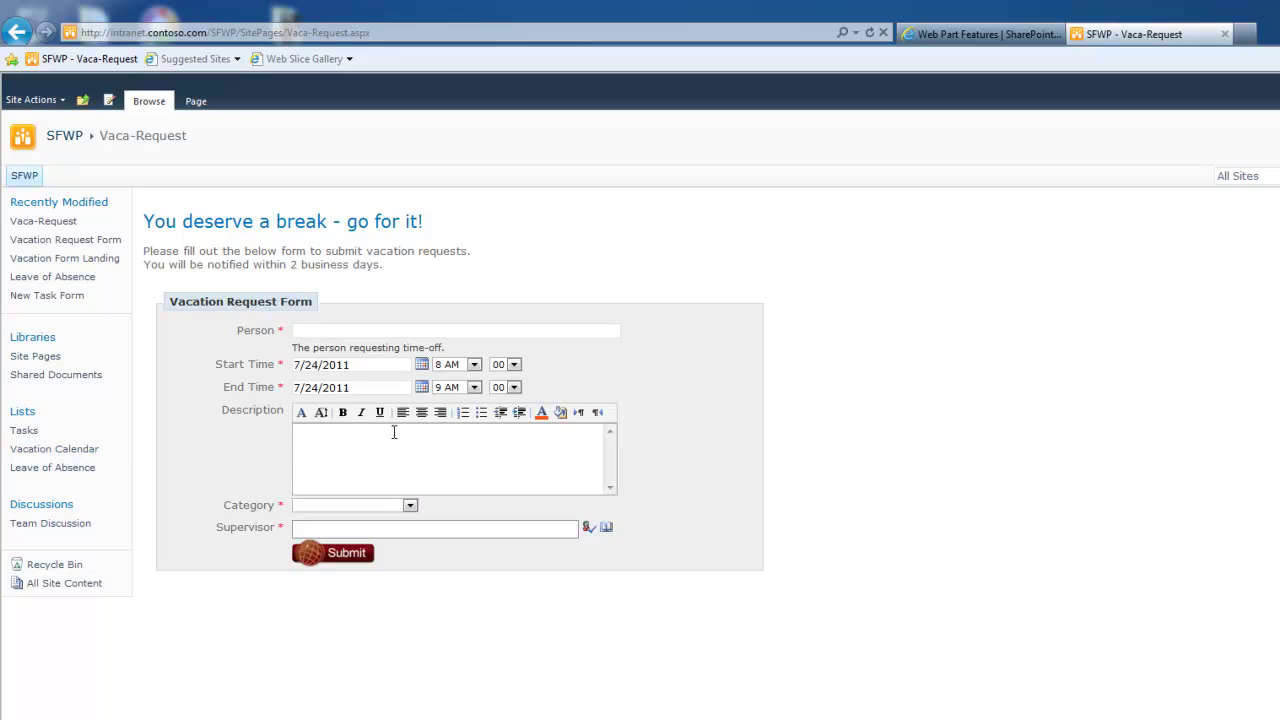
left_click(342, 330)
left_click(374, 451)
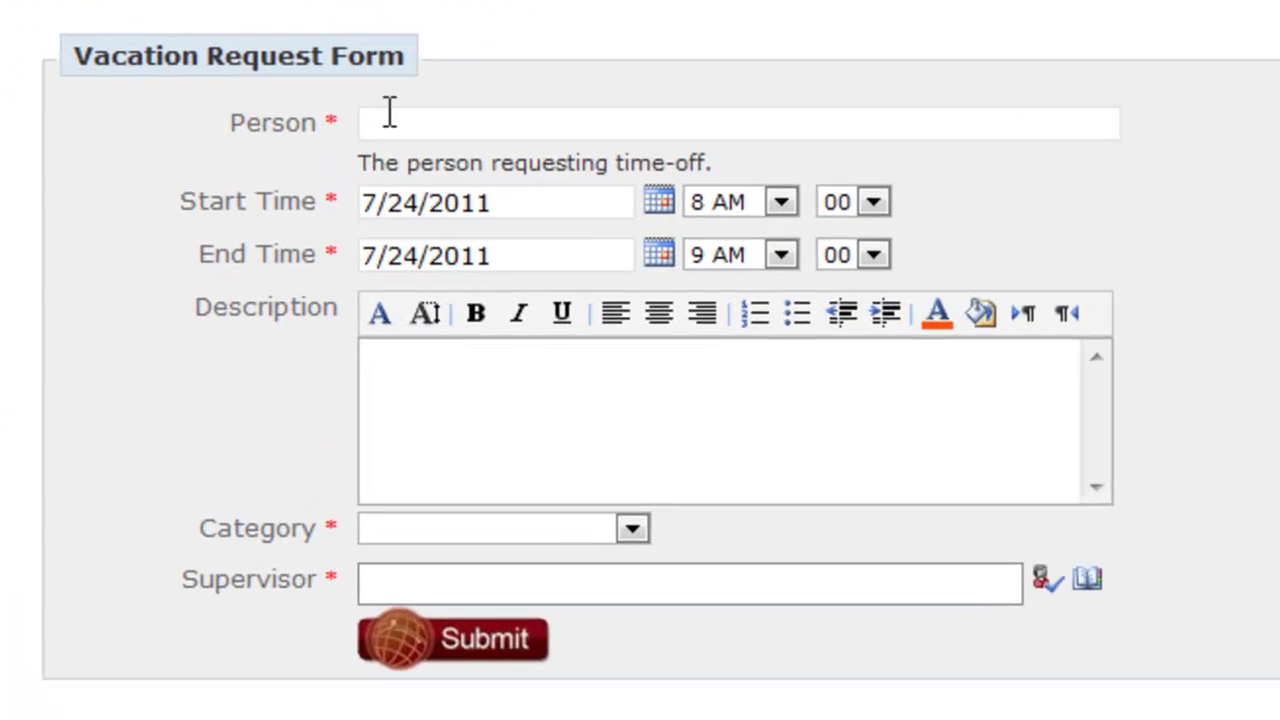
left_click(303, 330)
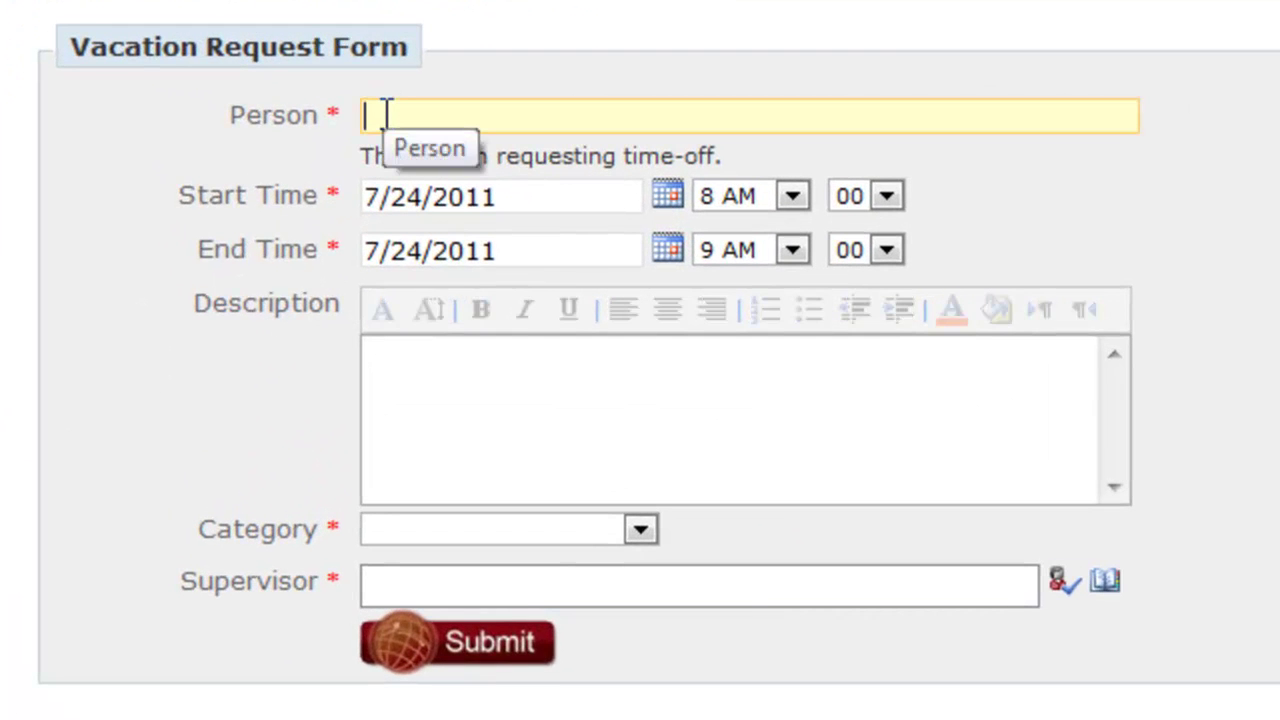
left_click(545, 586)
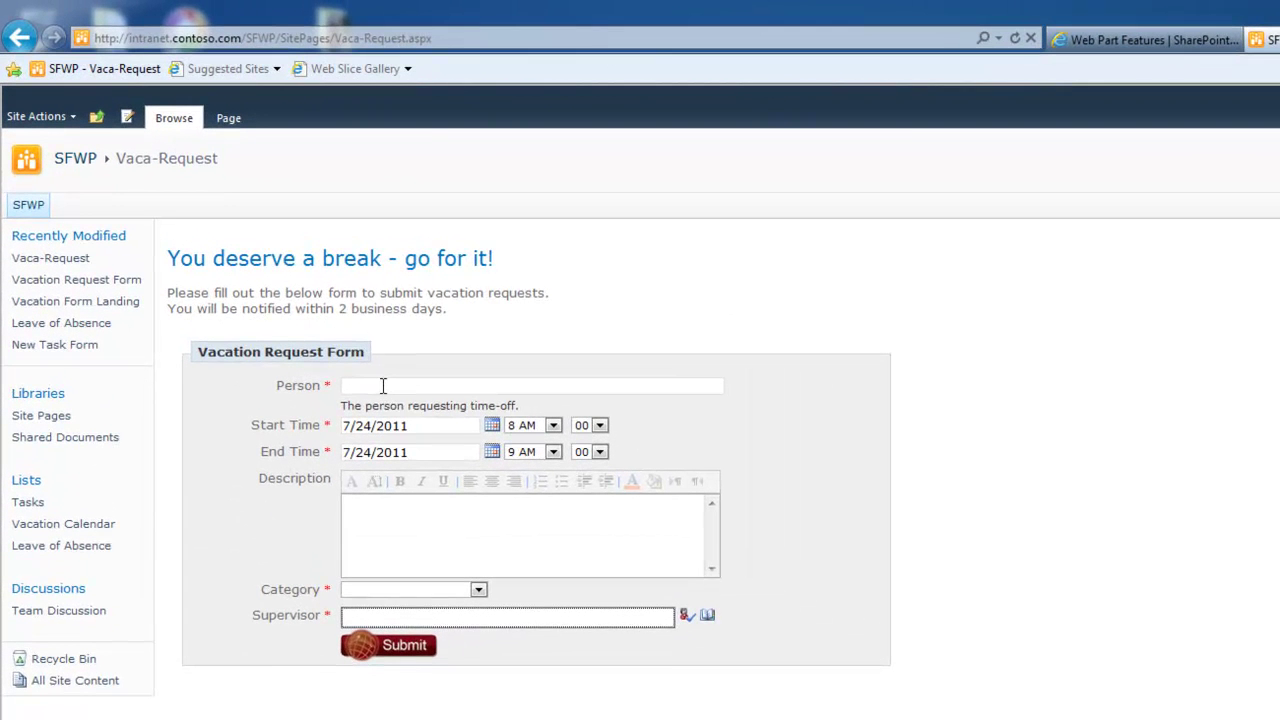
left_click(259, 261)
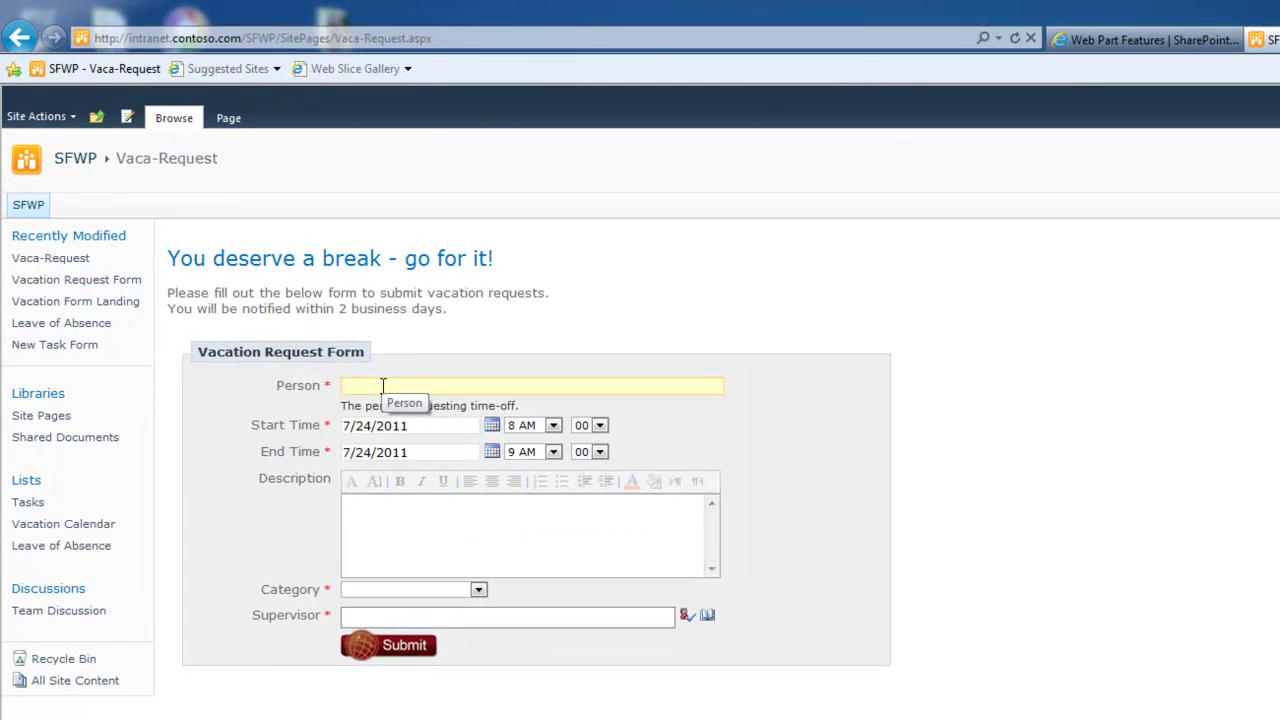
left_click(459, 540)
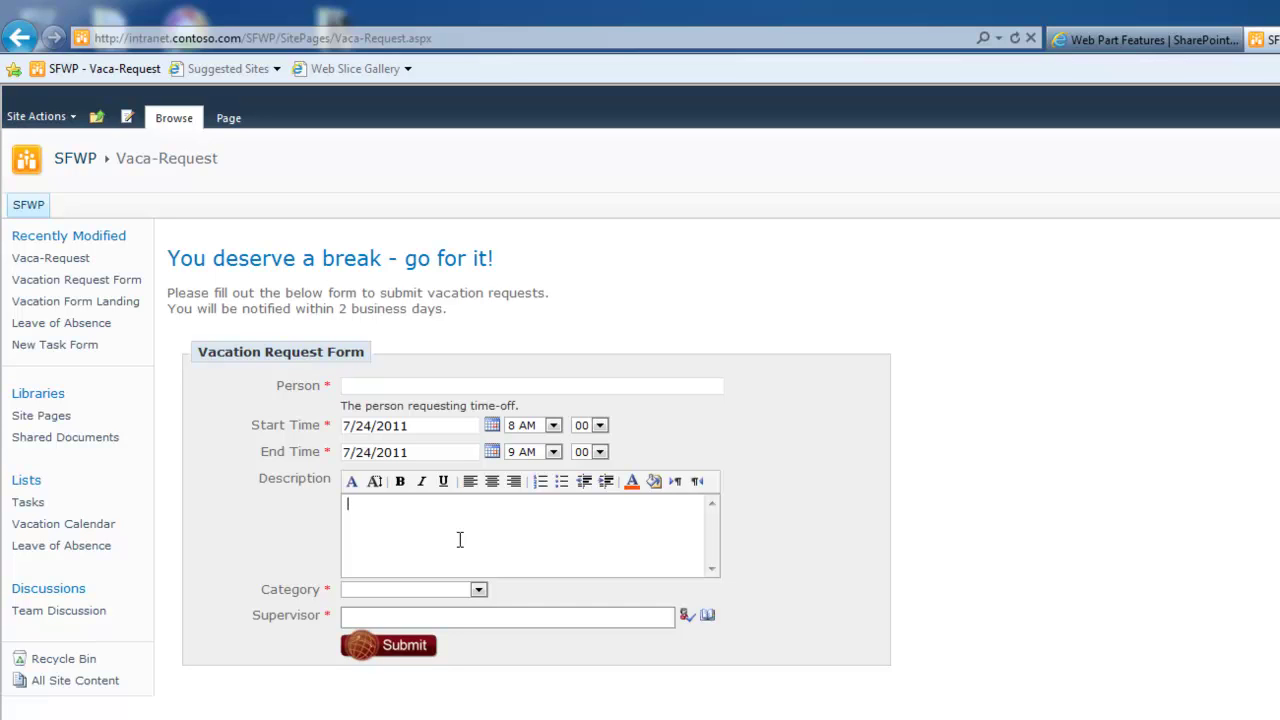
left_click(304, 622)
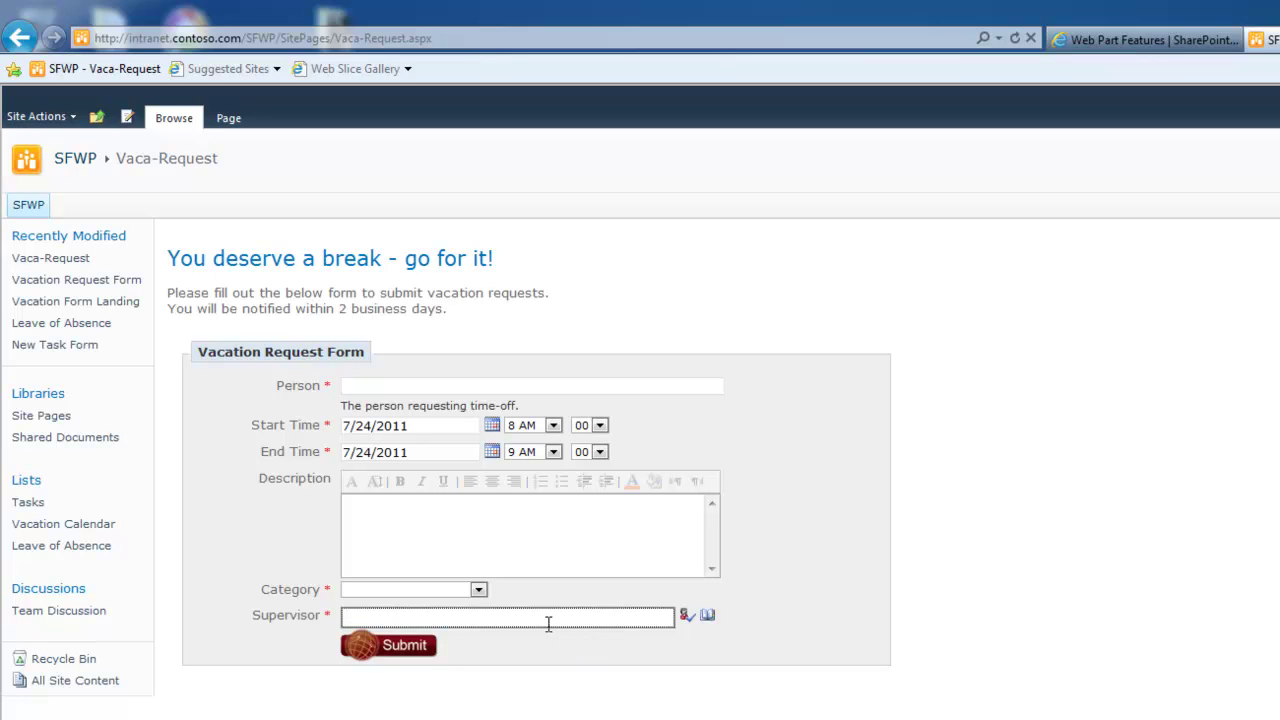
left_click(527, 523)
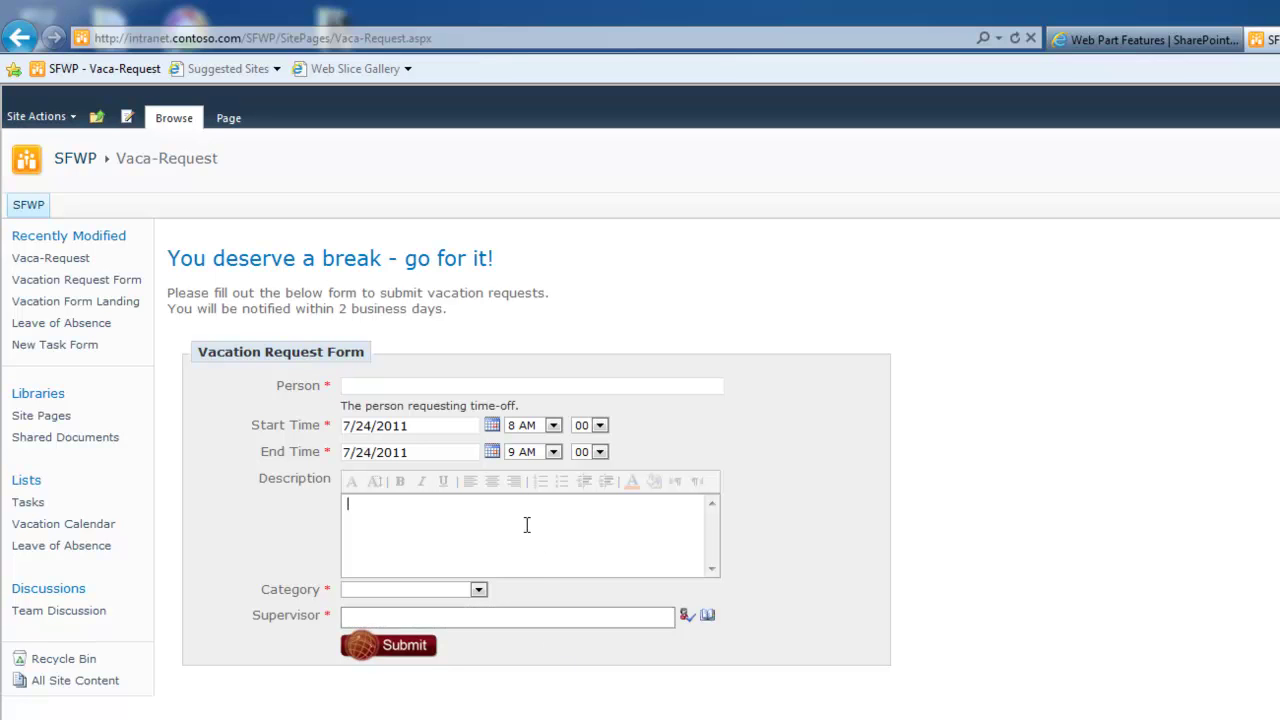
- Submit the General PTO request for 7/27/2011, 8 AM to 5 PM, with the requester in Person
left_click(456, 388)
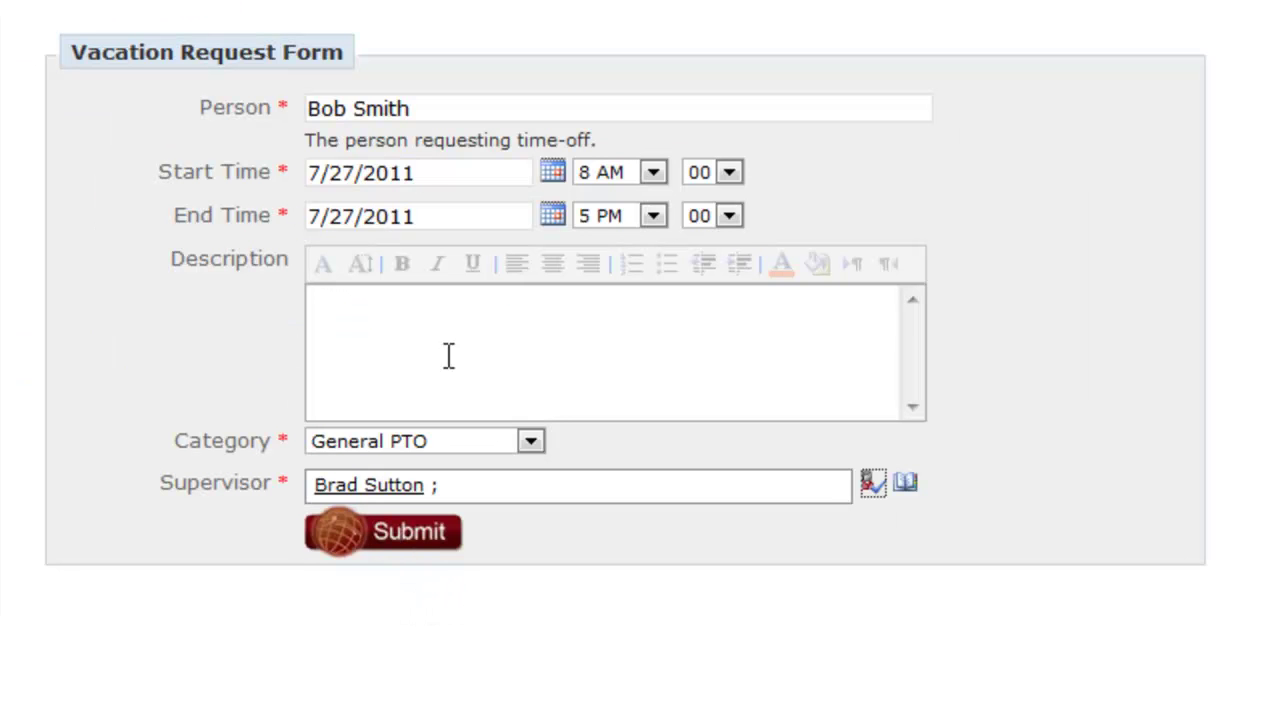
left_click_drag(314, 106, 436, 108)
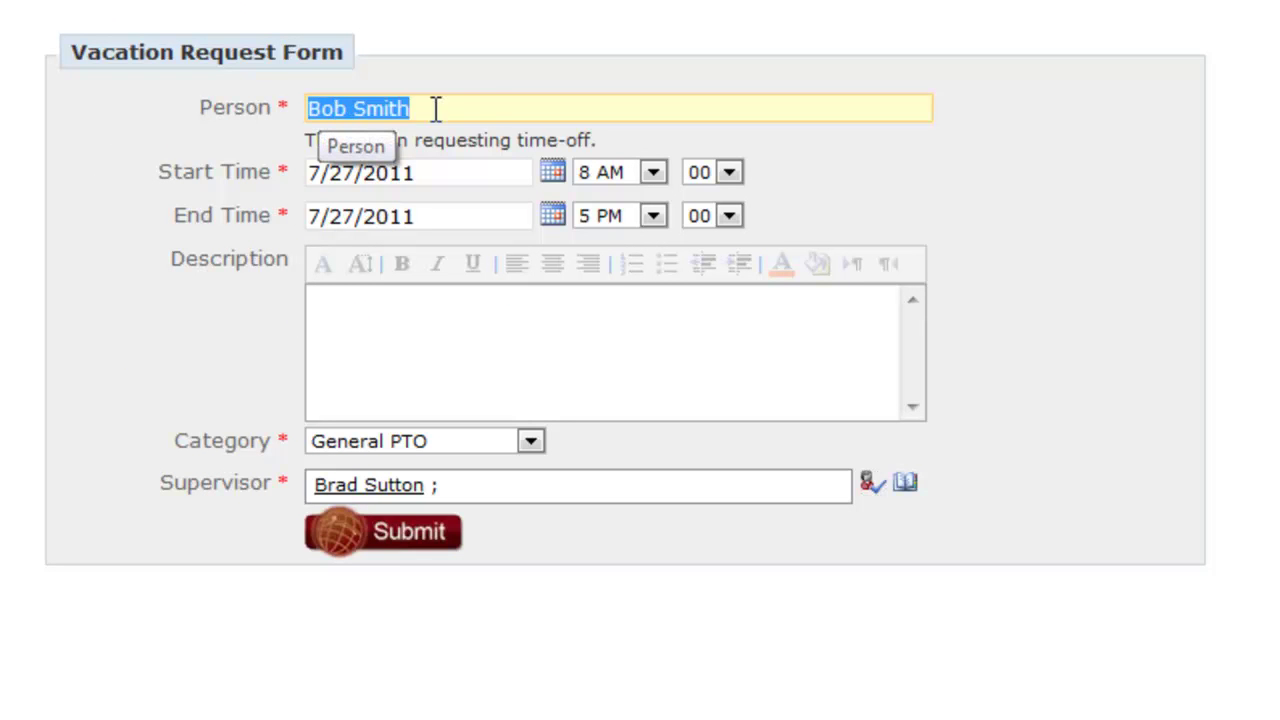
left_click(492, 108)
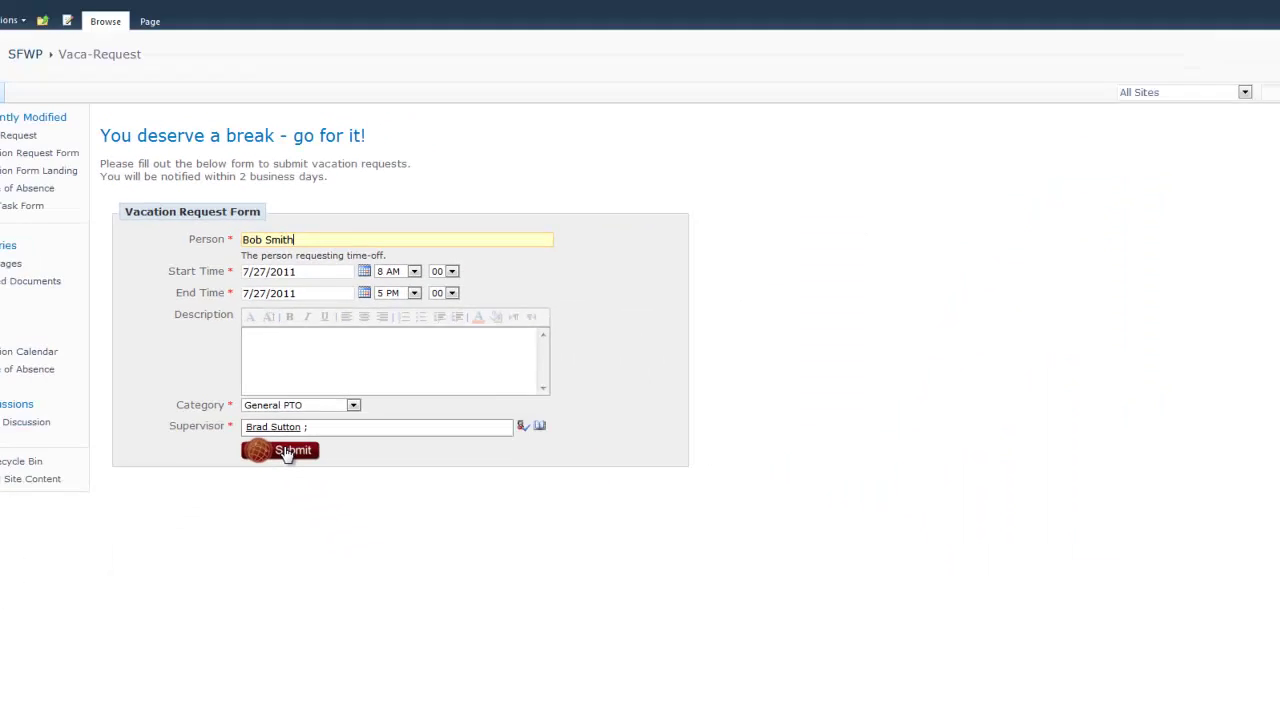
left_click(414, 520)
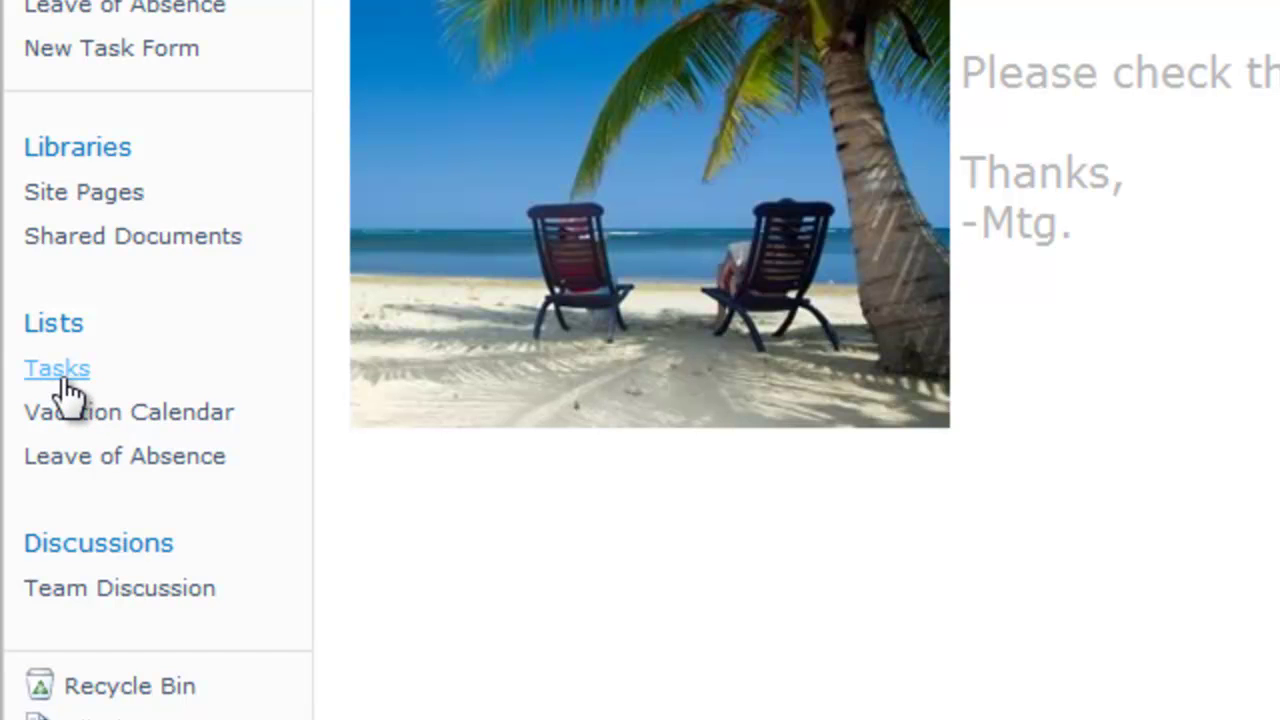
- Mark the newest Review Vacation Request task in the Tasks list as complete
left_click(60, 378)
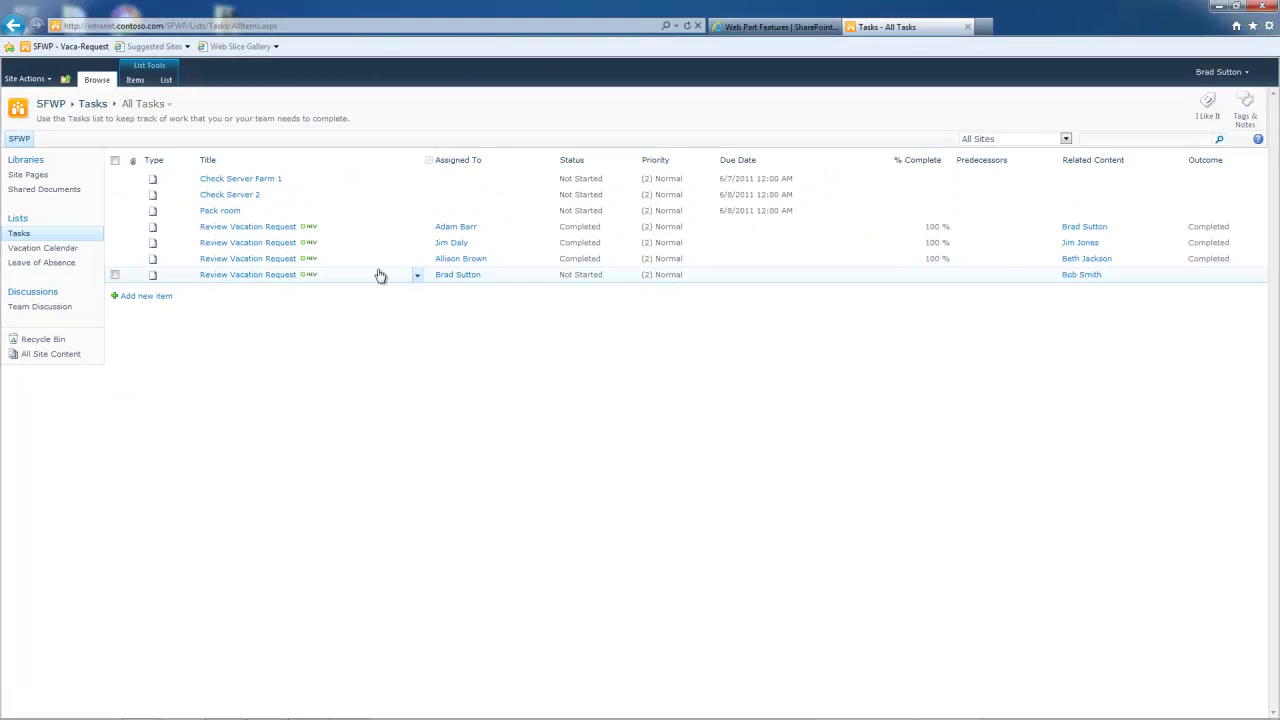
left_click(253, 275)
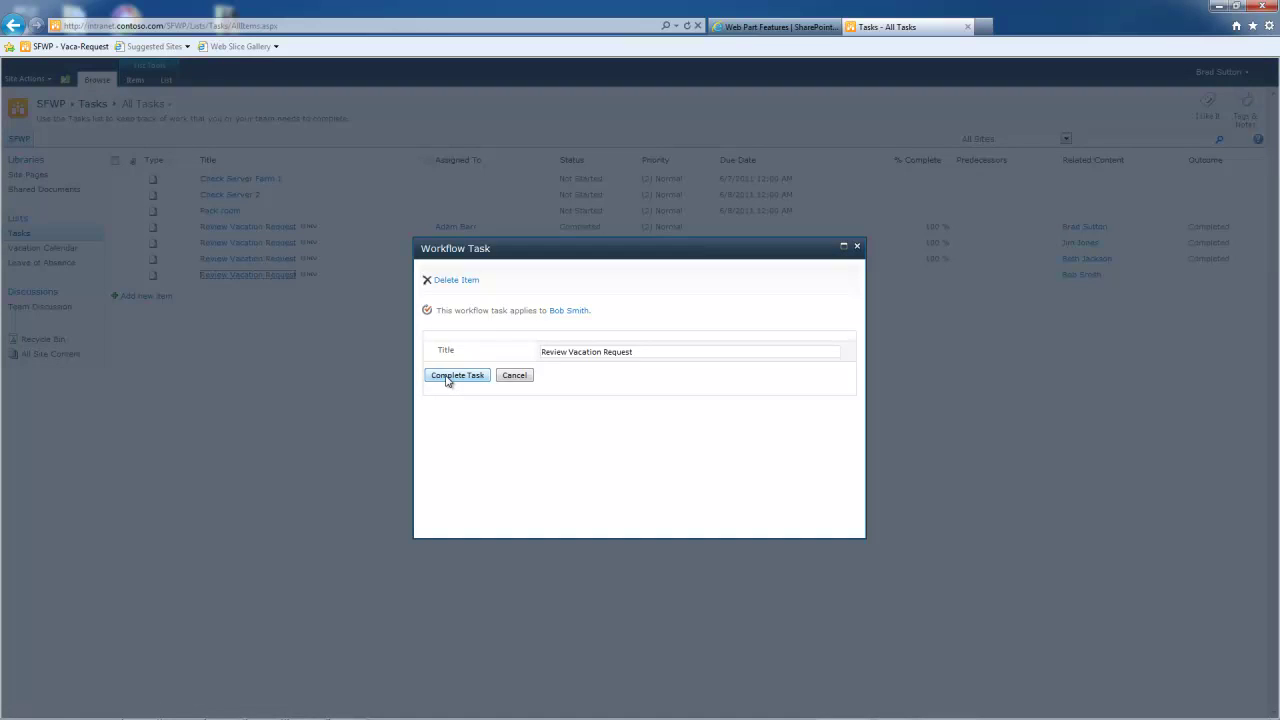
left_click(447, 377)
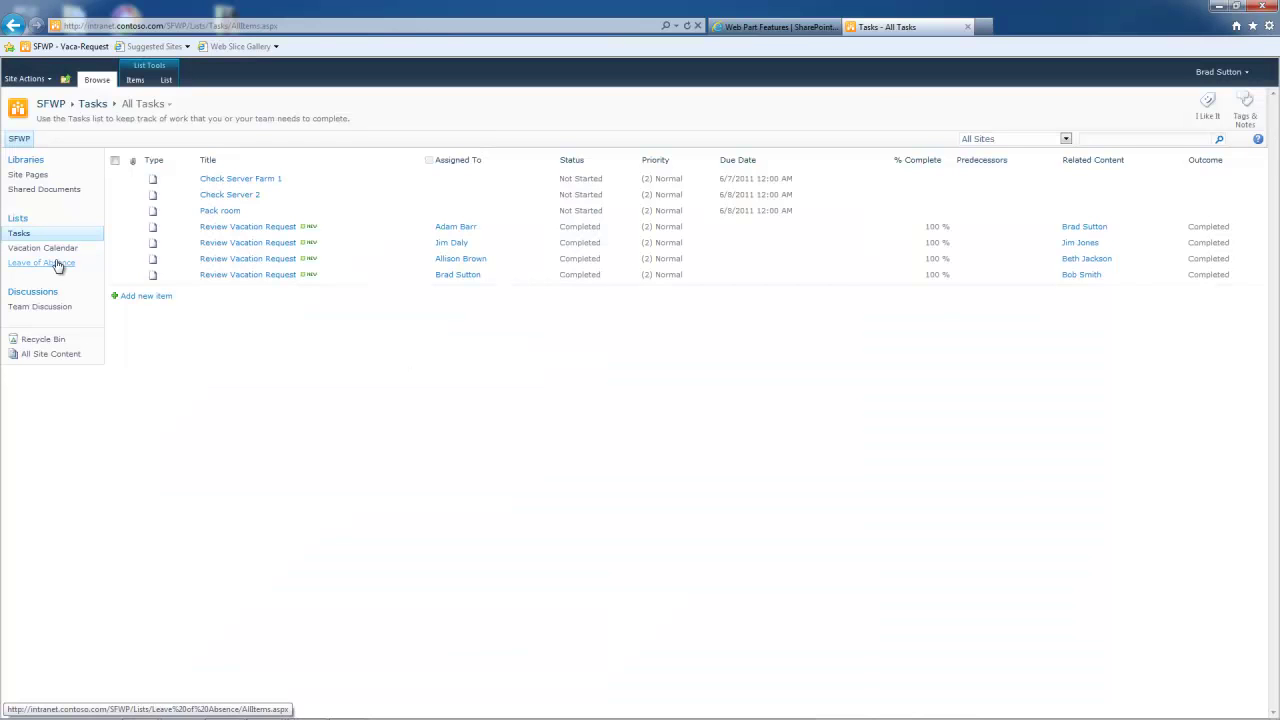
- Check the July 2011 Vacation Calendar for the 27th's 8:00 am entry, then return to Vaca-Request
left_click(54, 256)
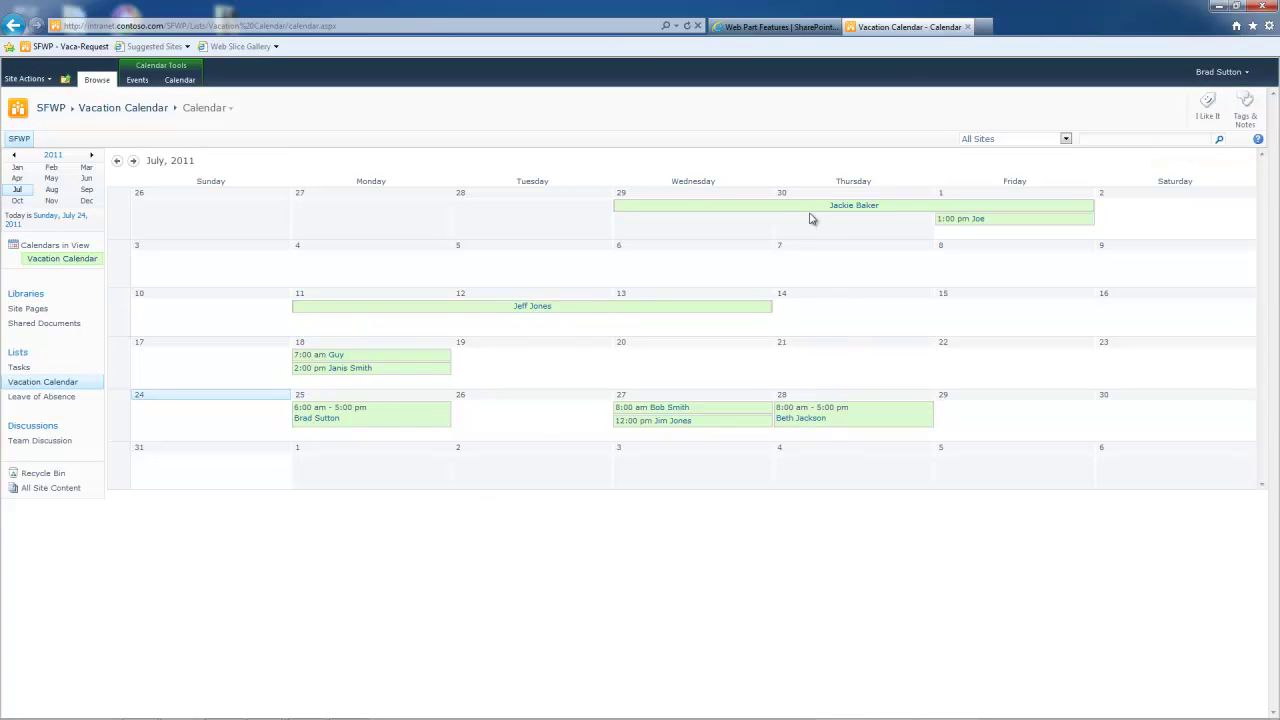
mouse_move(810, 218)
left_click(31, 384)
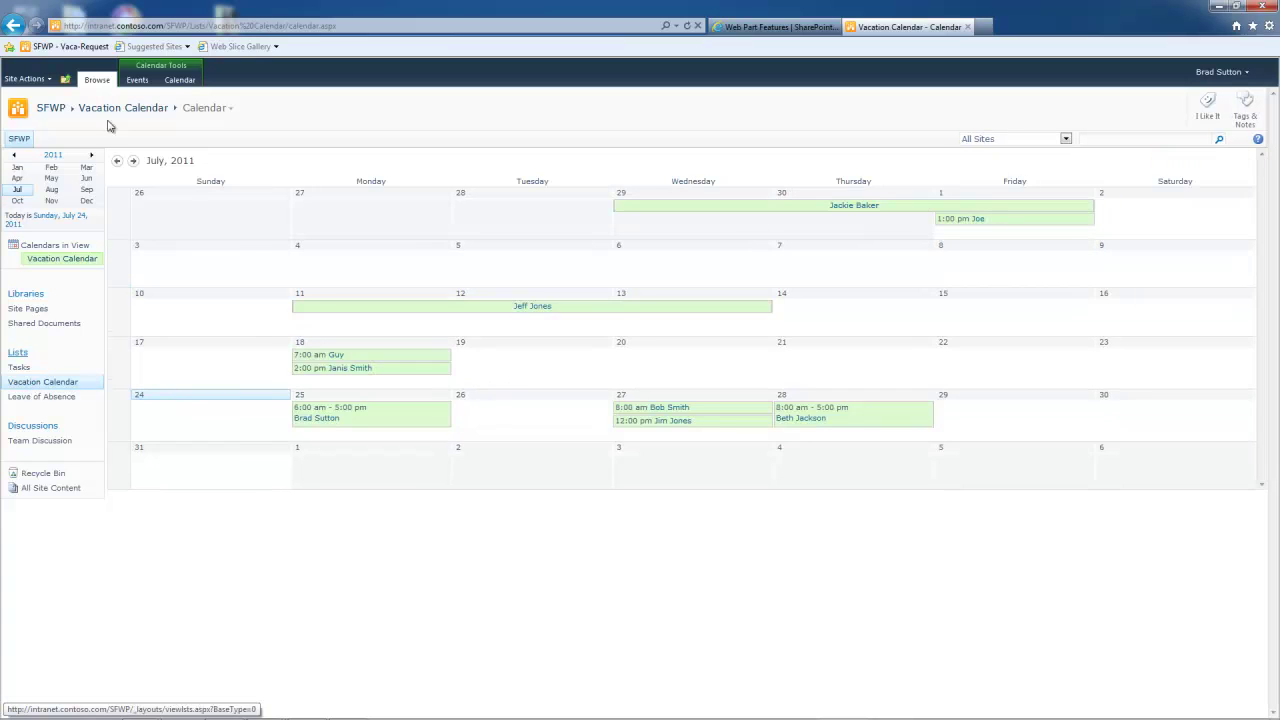
left_click(84, 50)
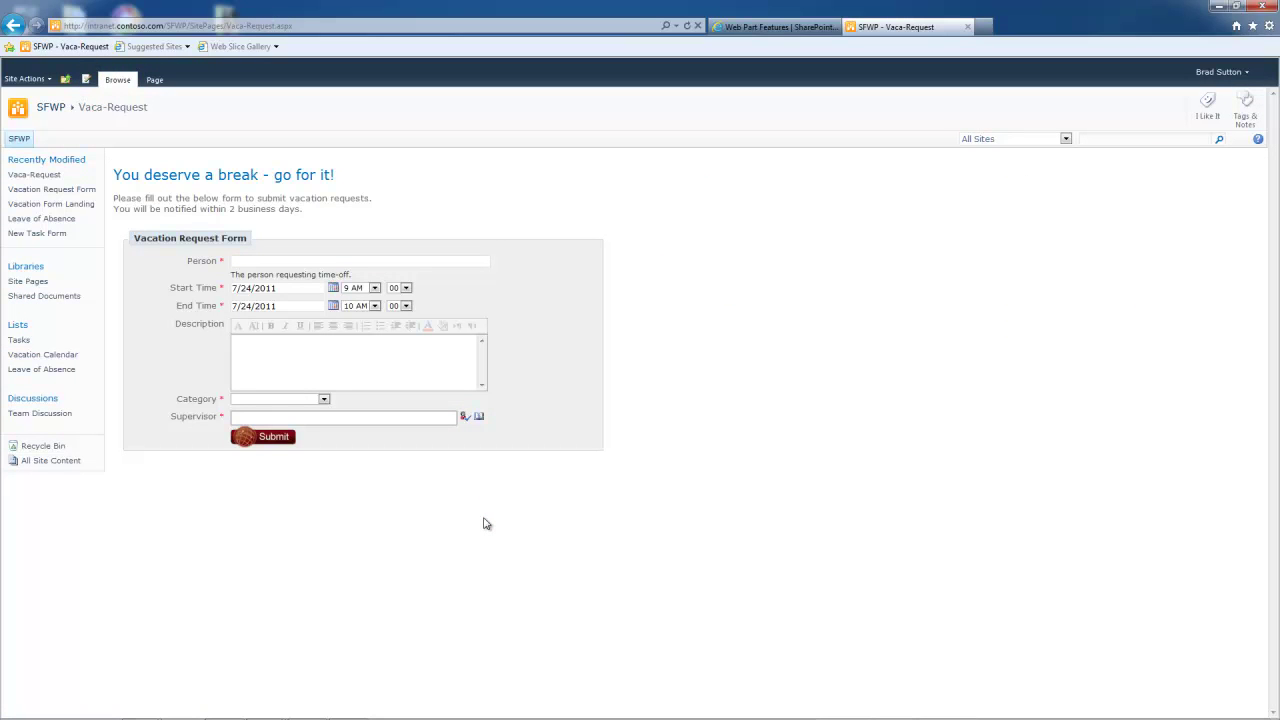
left_click(305, 263)
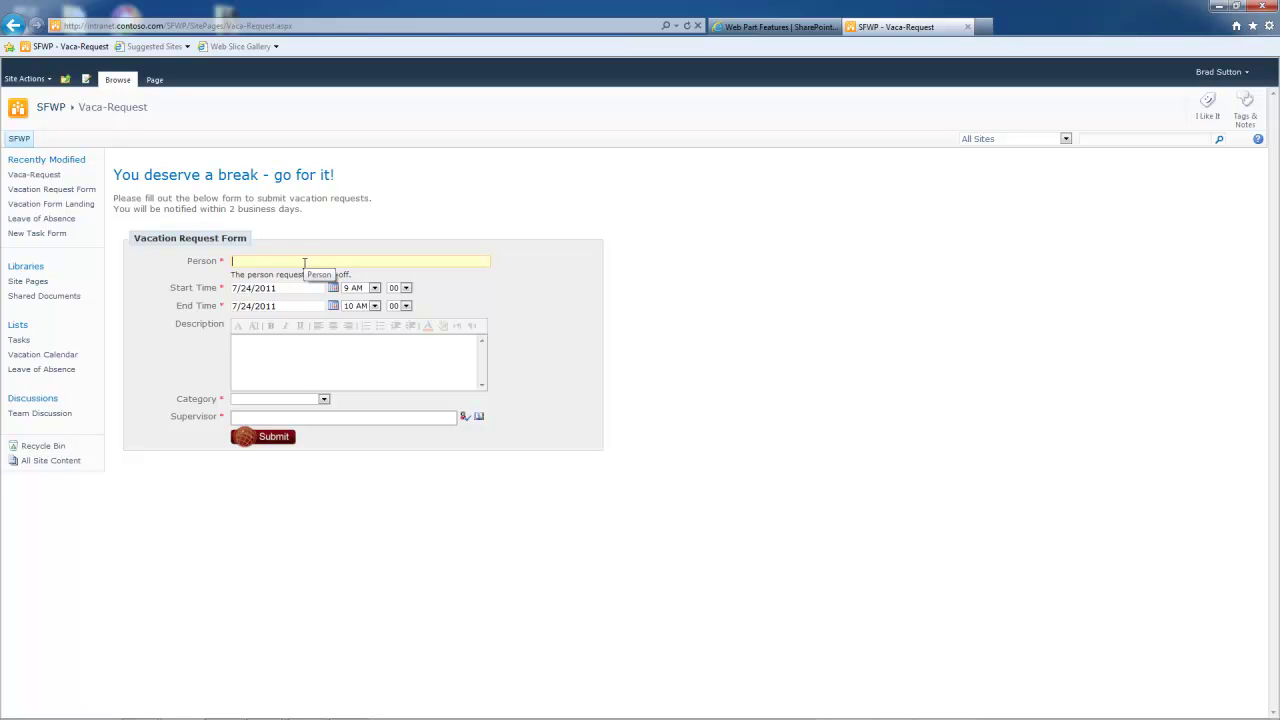